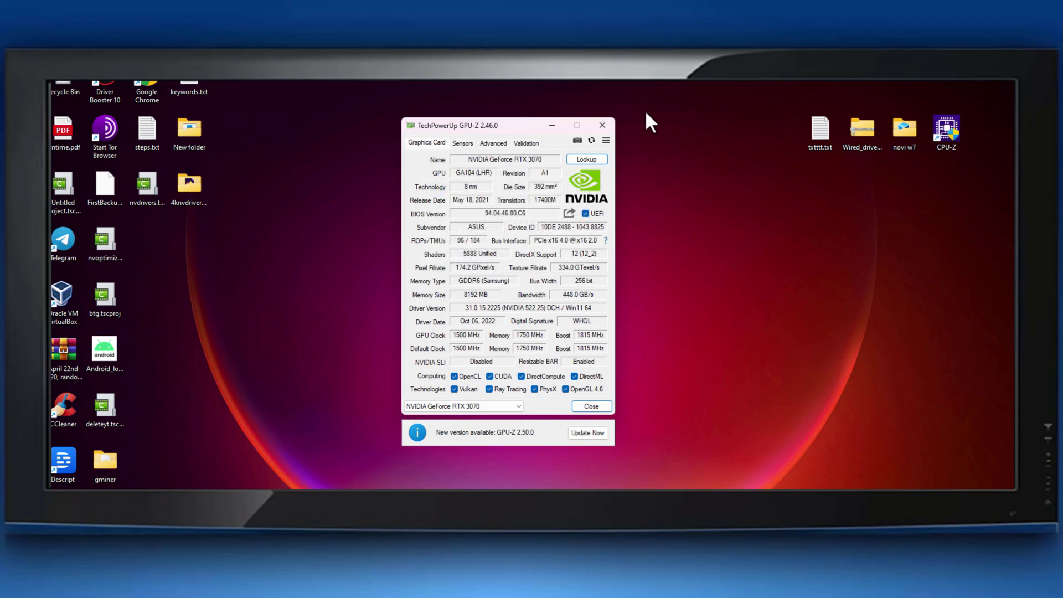
Close GPU-Z and choose GeForce, RTX 30 Series, RTX 3070 as the product
left_click(603, 125)
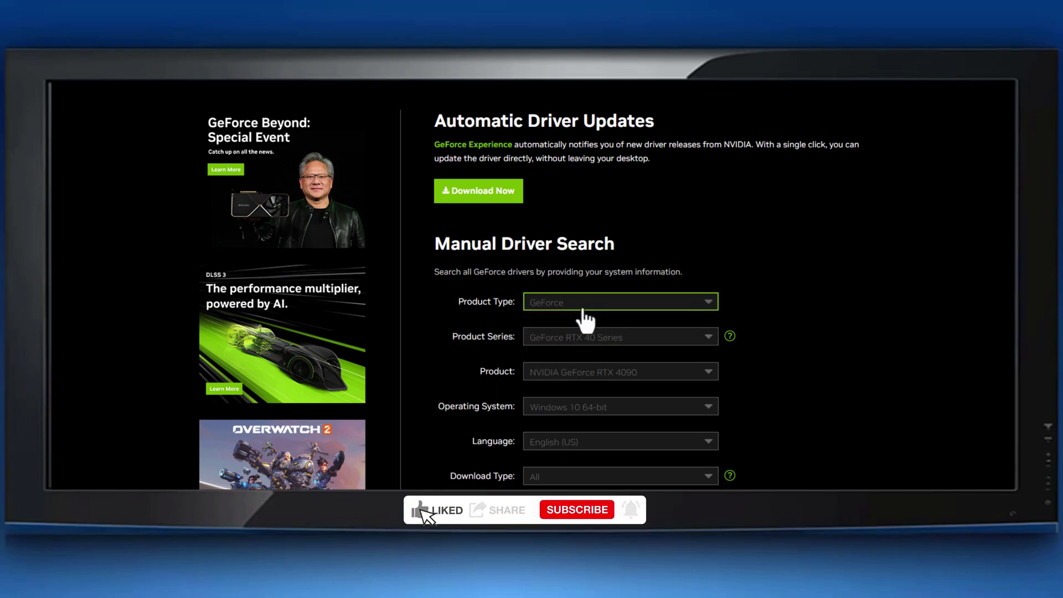
left_click(580, 305)
left_click(571, 336)
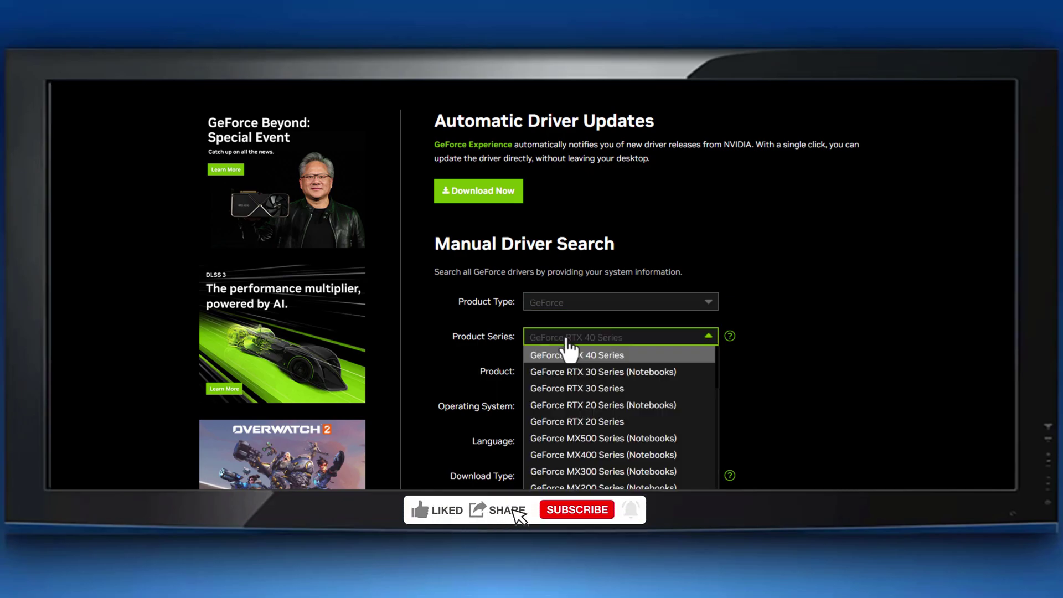
left_click(562, 390)
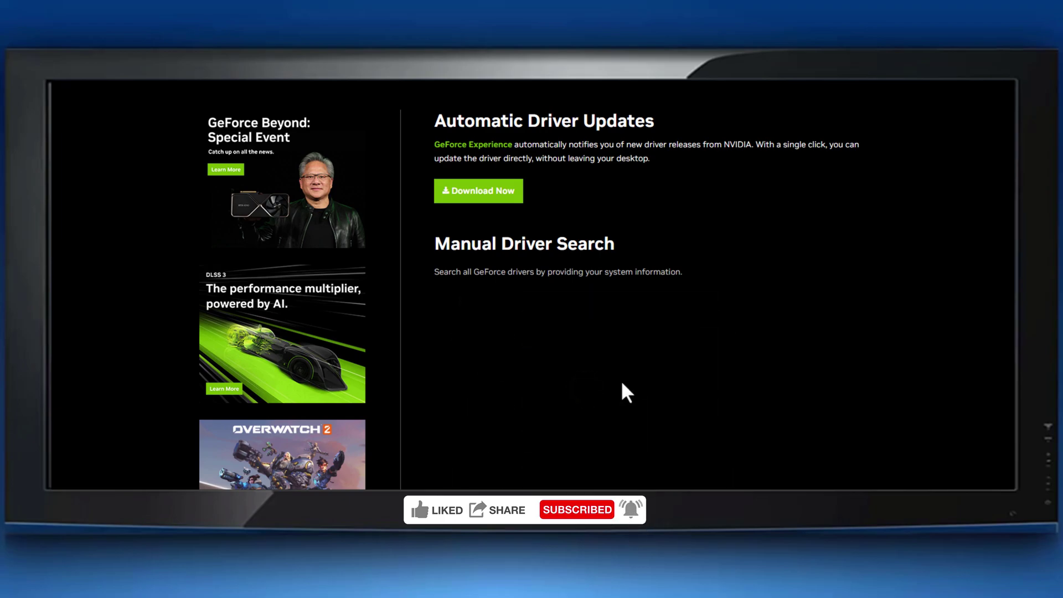
left_click(615, 380)
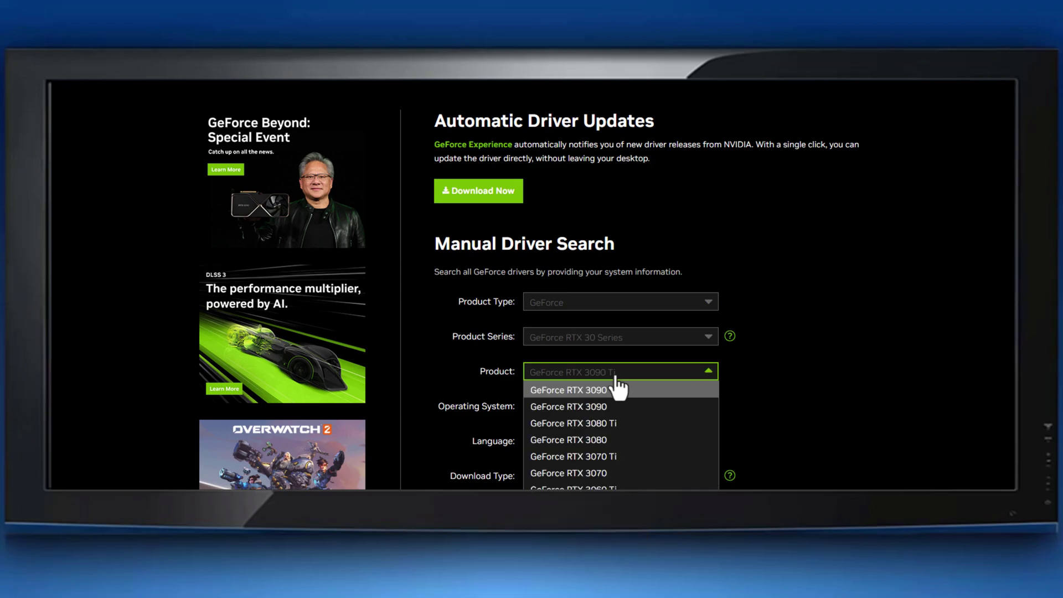
left_click(598, 474)
scroll(617, 399, "down", 1)
Set Windows 11 and Game Ready Driver, then run the driver search
left_click(607, 333)
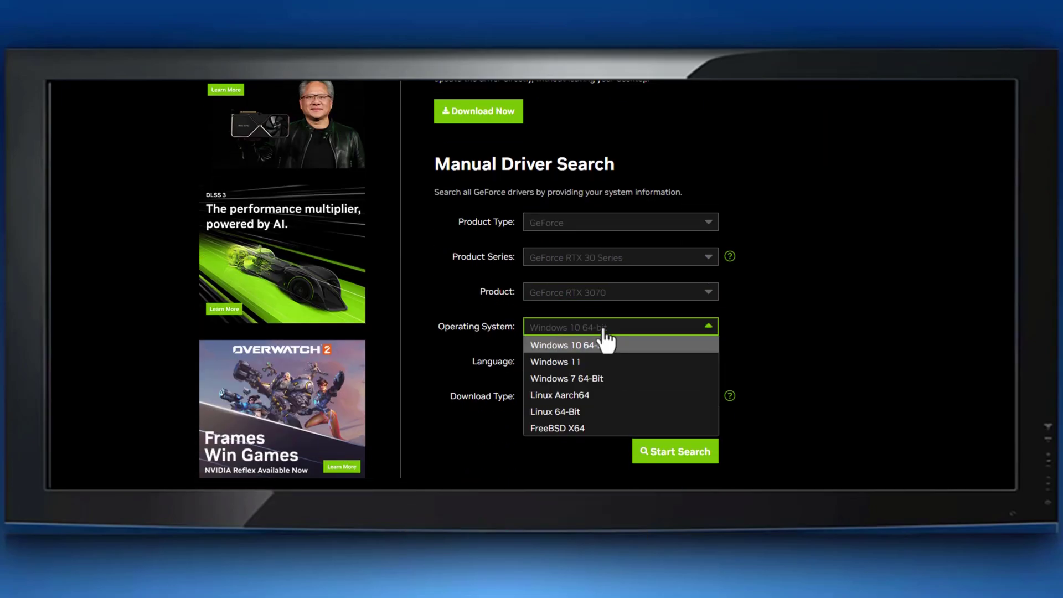
left_click(554, 364)
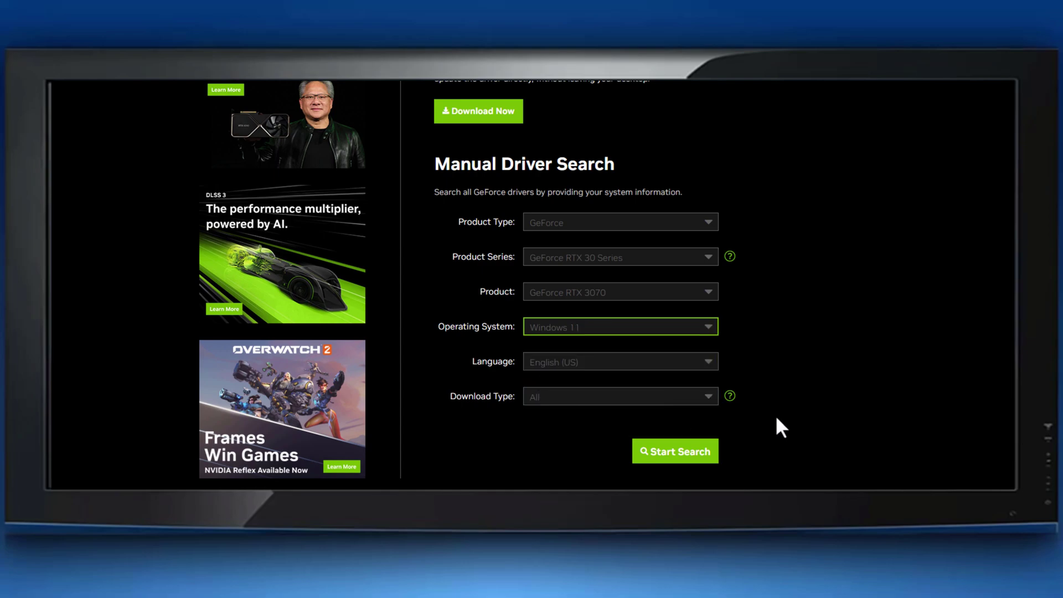
left_click(668, 399)
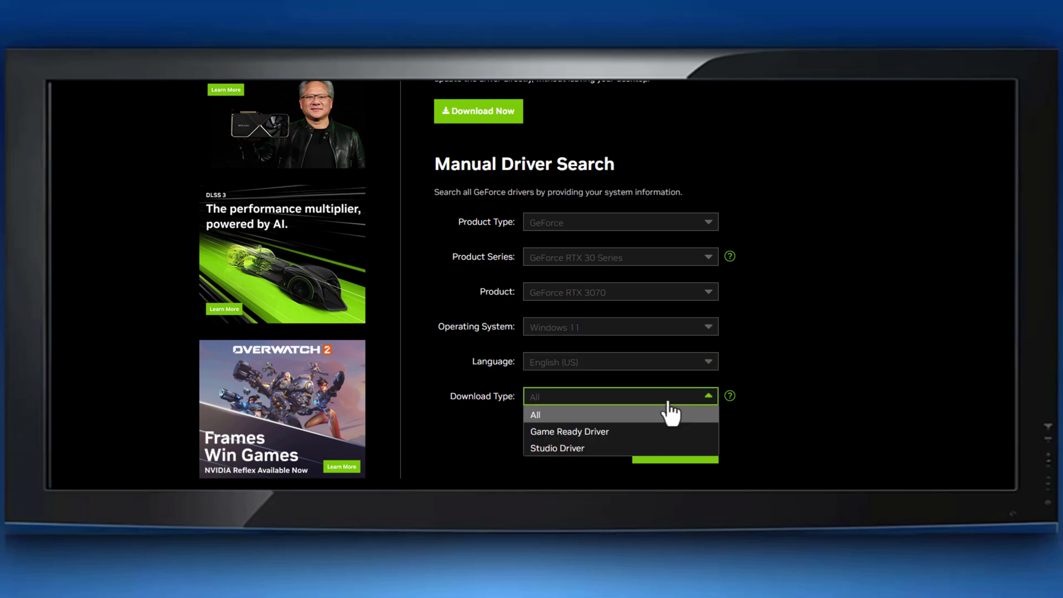
left_click(555, 432)
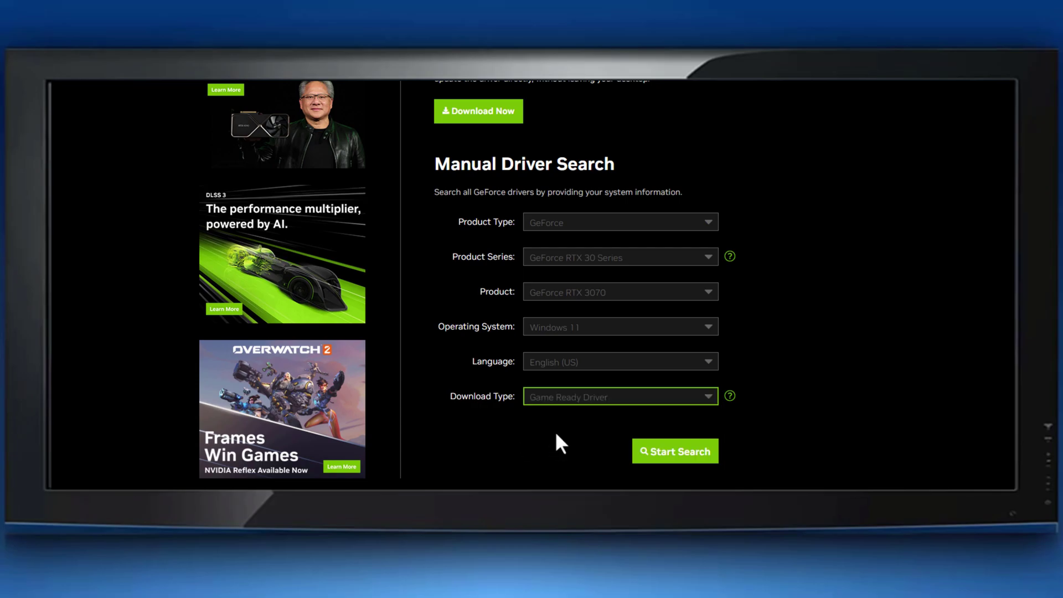
scroll(532, 422, "down", 1)
scroll(548, 422, "down", 1)
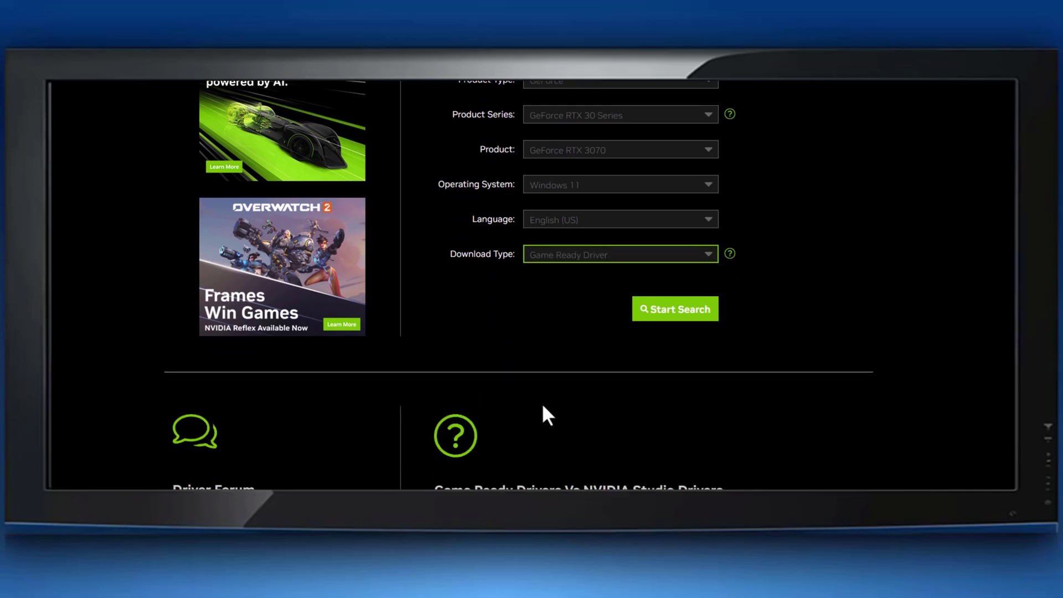
scroll(543, 413, "down", 1)
scroll(541, 402, "down", 1)
scroll(543, 401, "down", 2)
scroll(581, 332, "up", 3)
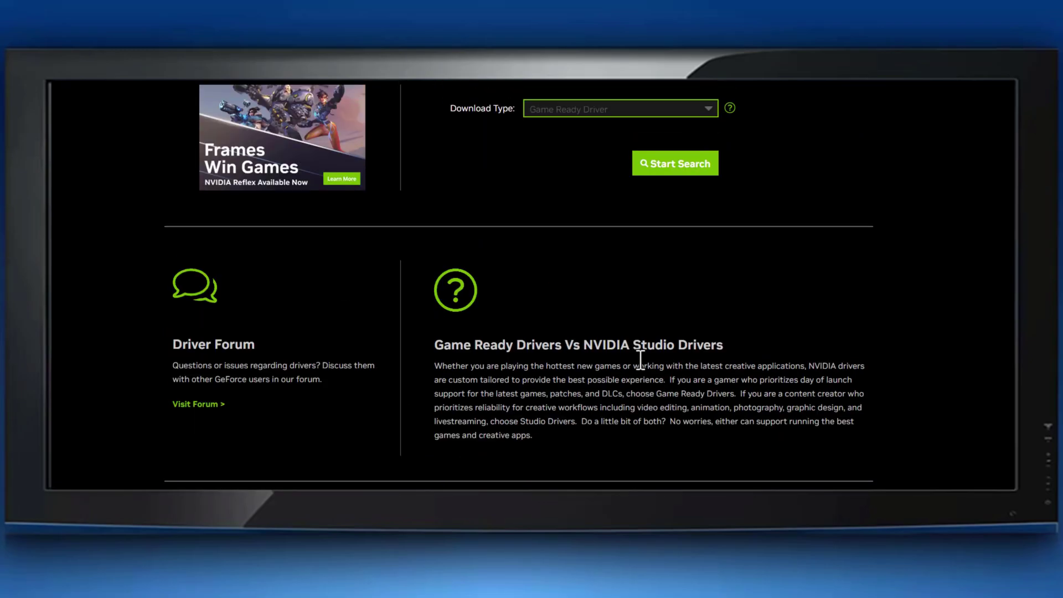
scroll(656, 332, "up", 3)
left_click(671, 407)
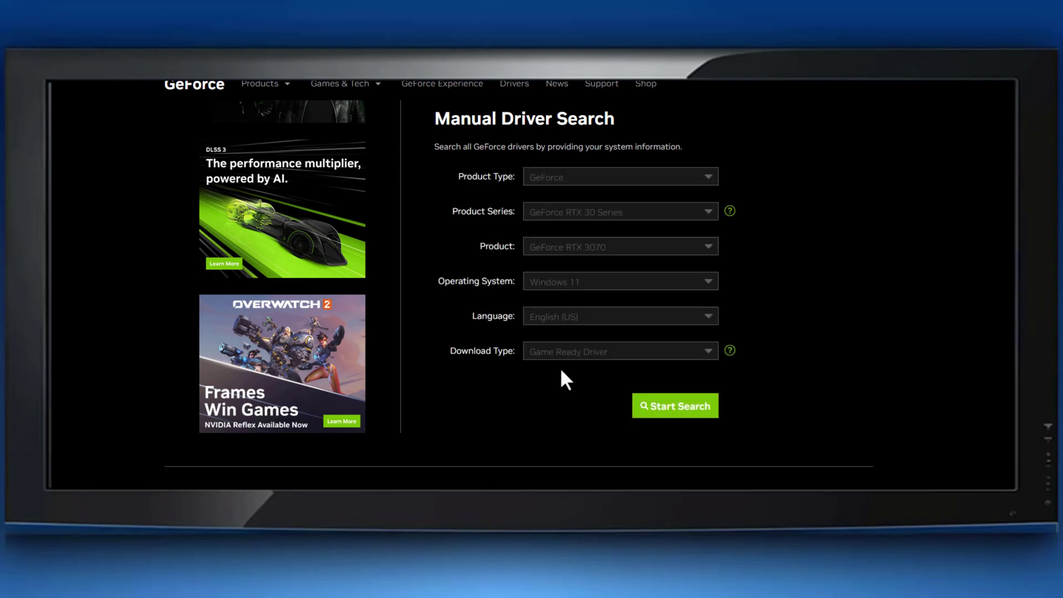
scroll(554, 366, "down", 2)
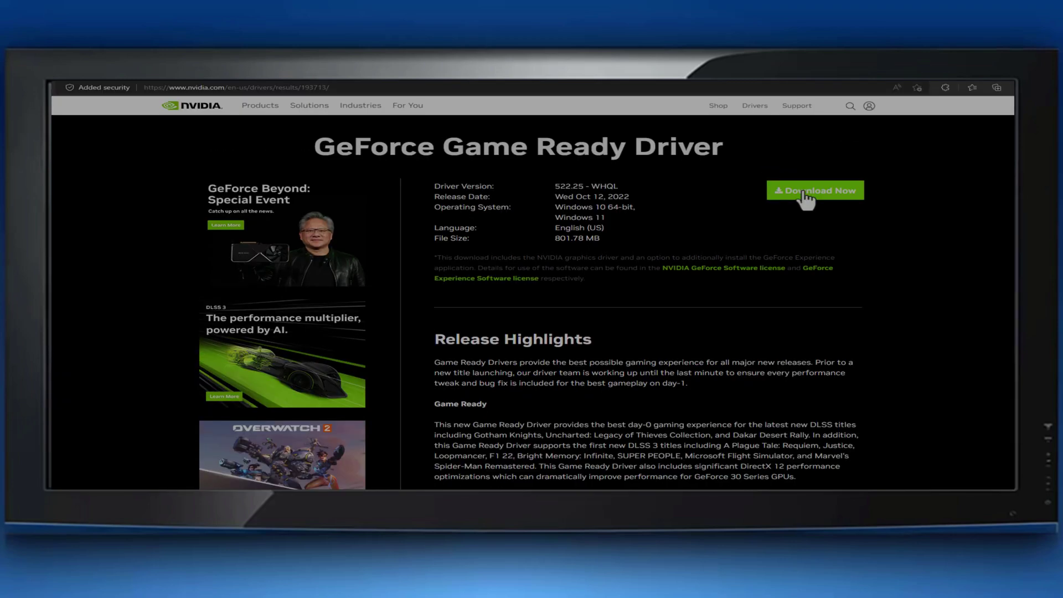
Start downloading the Game Ready Driver 522.25 with Download Now
left_click(805, 196)
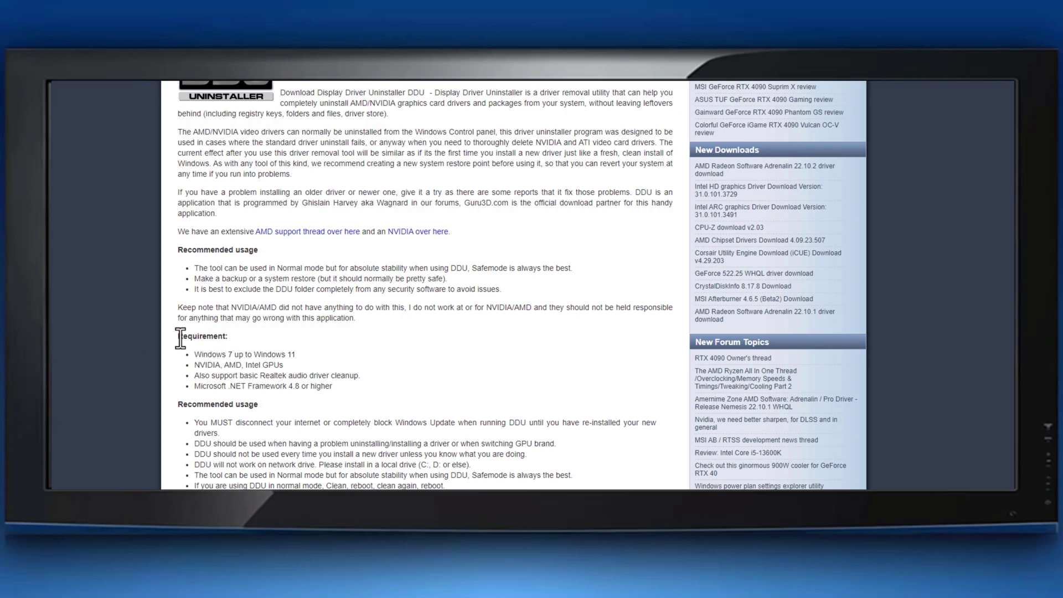
Review DDU's requirements, including .NET Framework 4.8, then choose the EU - Germany mirror
left_click_drag(219, 354, 347, 401)
left_click(347, 392)
left_click_drag(196, 383, 336, 385)
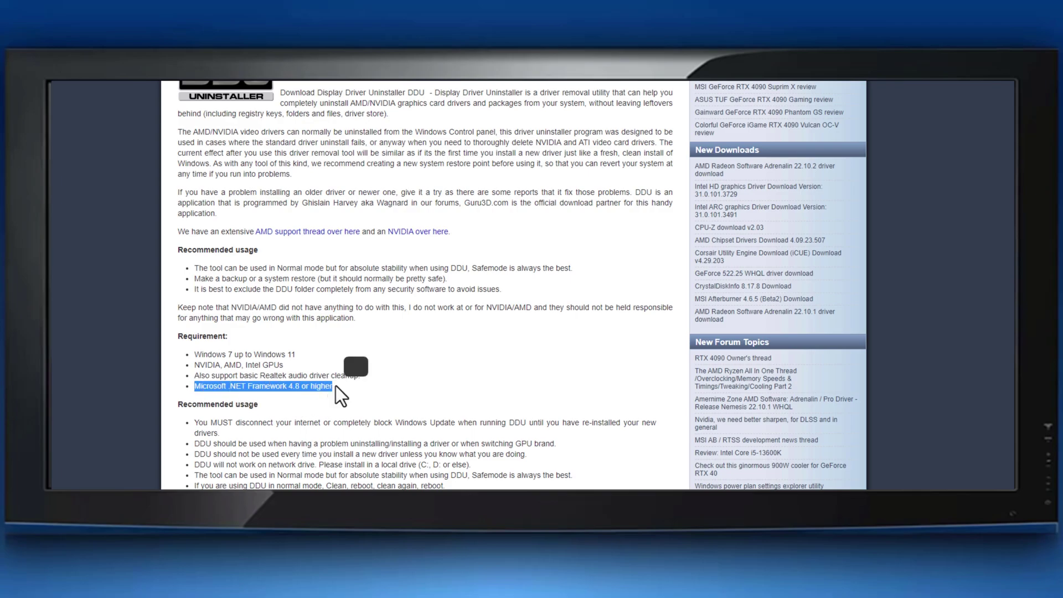
left_click(359, 397)
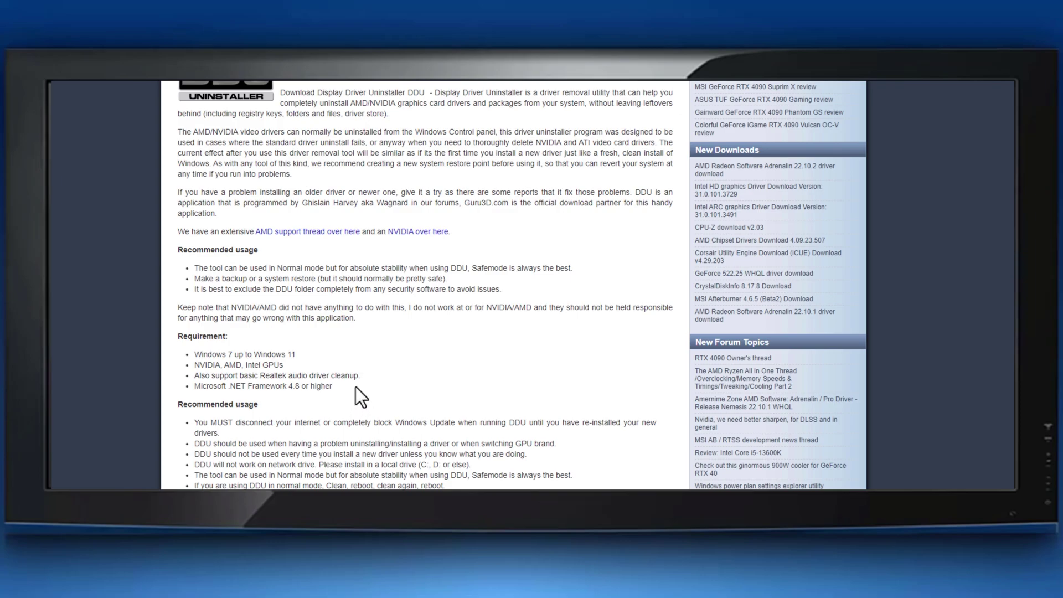
scroll(355, 386, "down", 3)
scroll(339, 340, "down", 5)
scroll(300, 275, "down", 2)
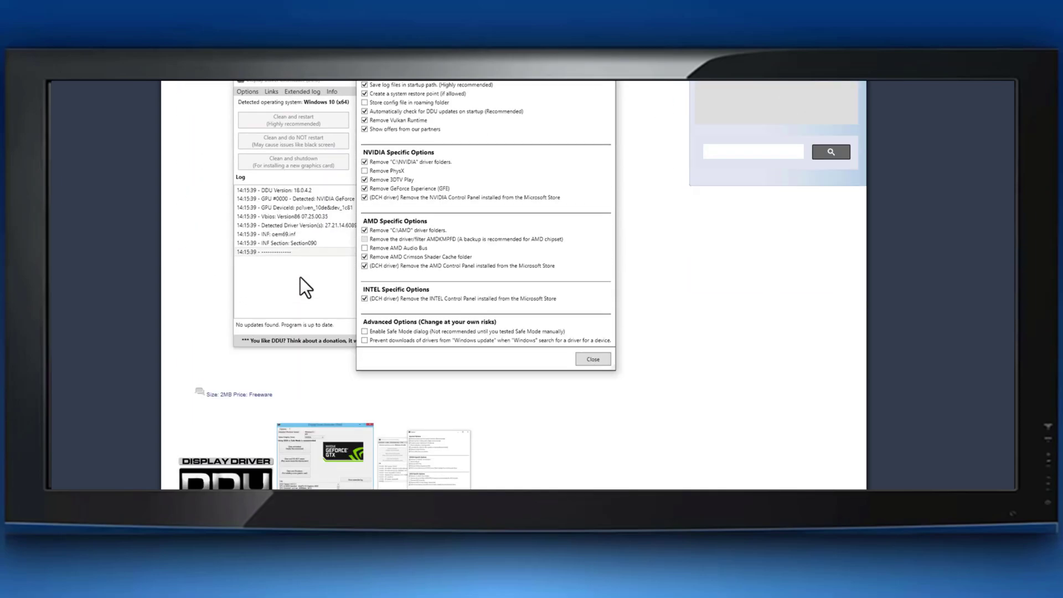
scroll(301, 276, "down", 2)
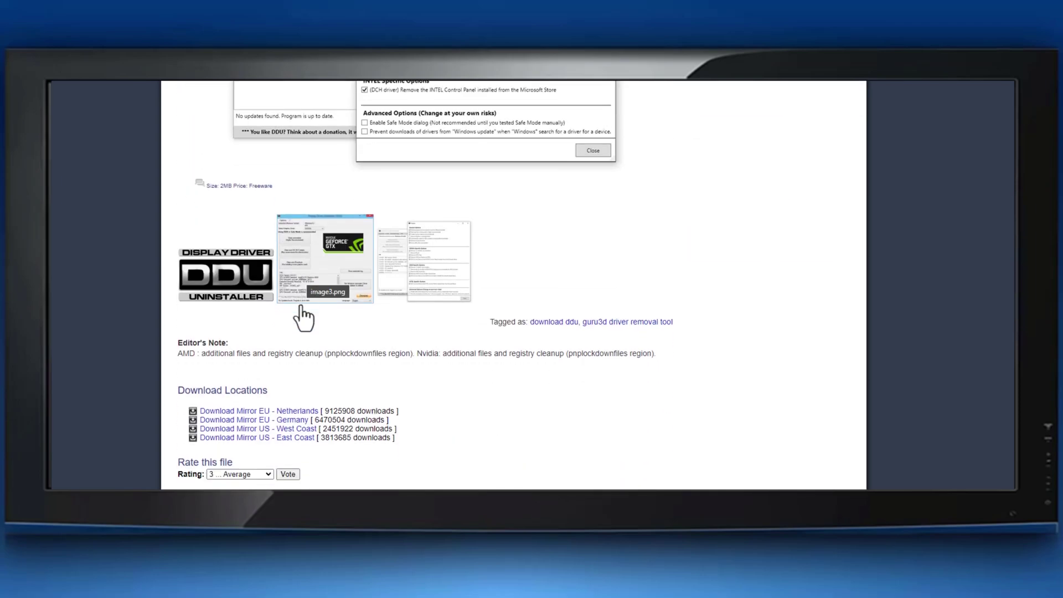
left_click(304, 418)
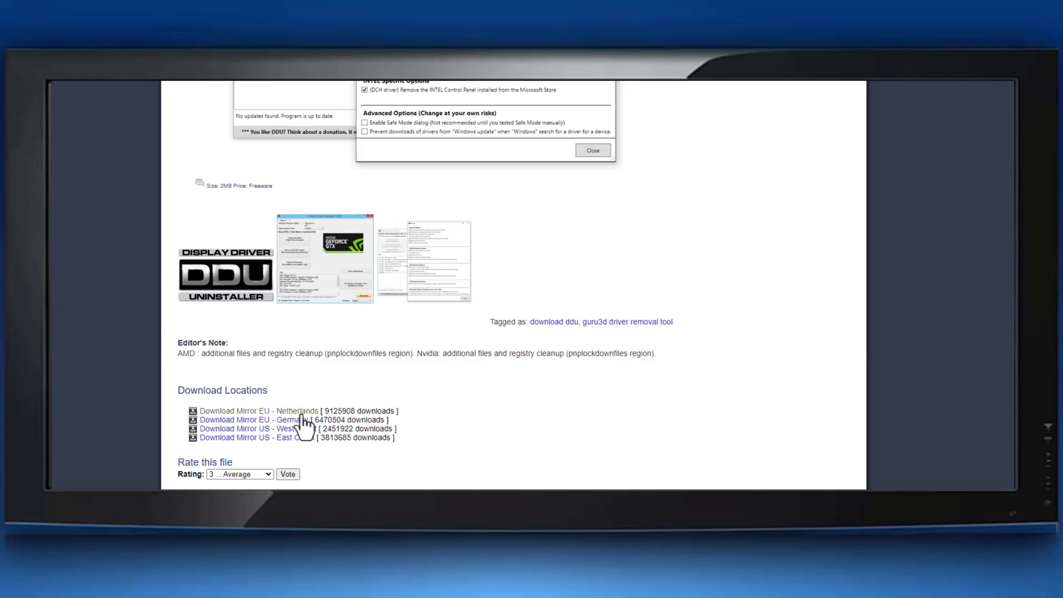
scroll(487, 351, "down", 2)
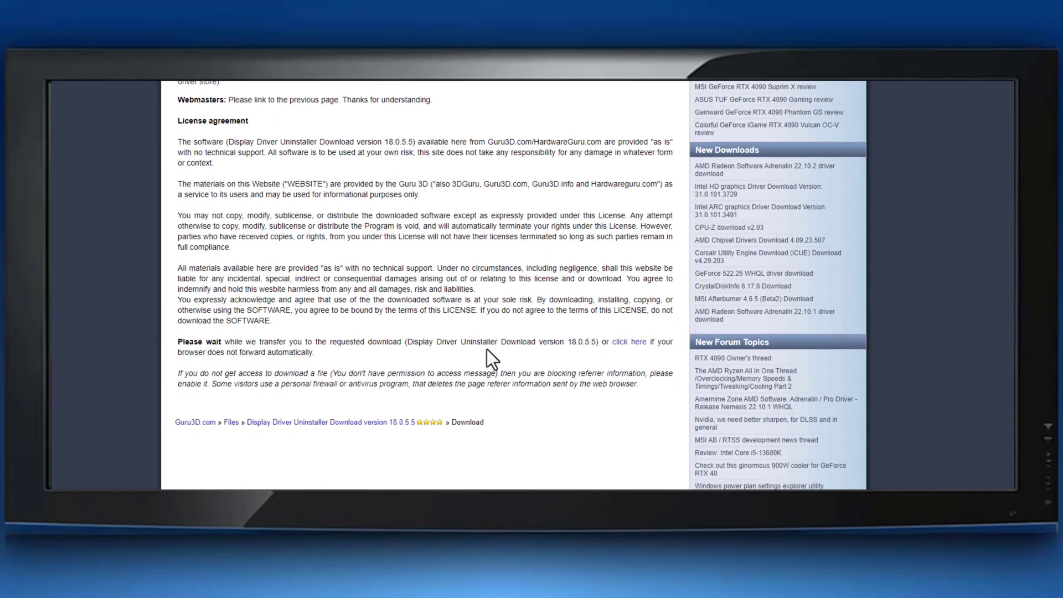
scroll(486, 349, "down", 1)
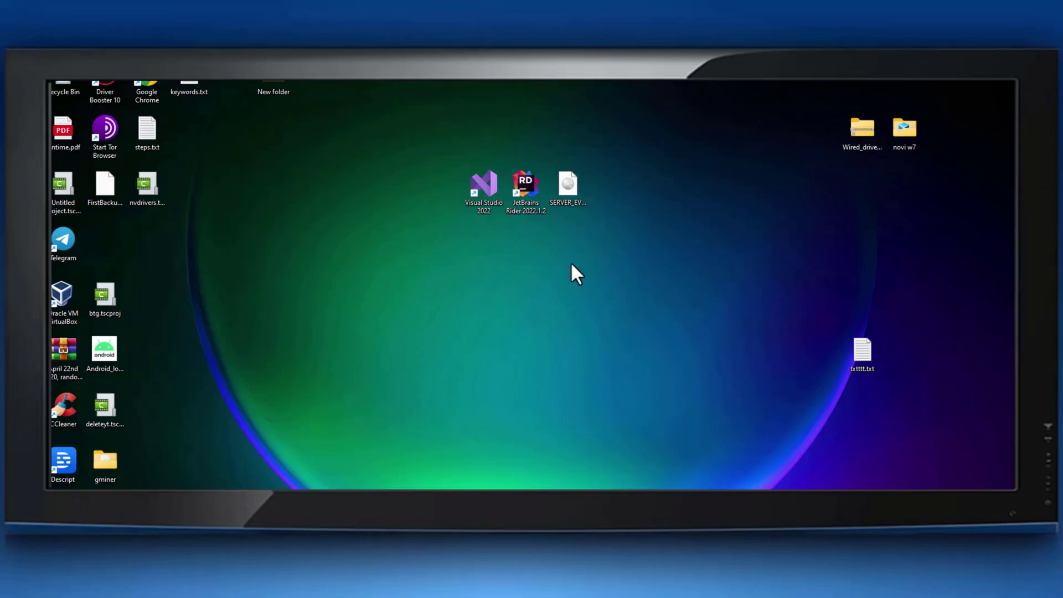
Make a new desktop folder named 'ddu', then open Downloads from Start search
right_click(546, 259)
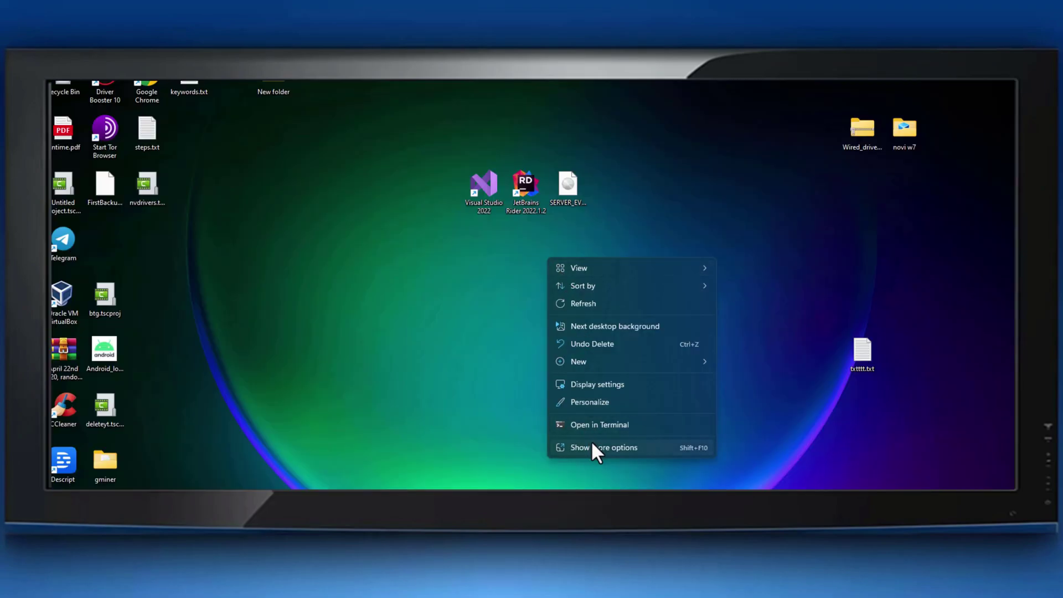
mouse_move(631, 361)
left_click(725, 362)
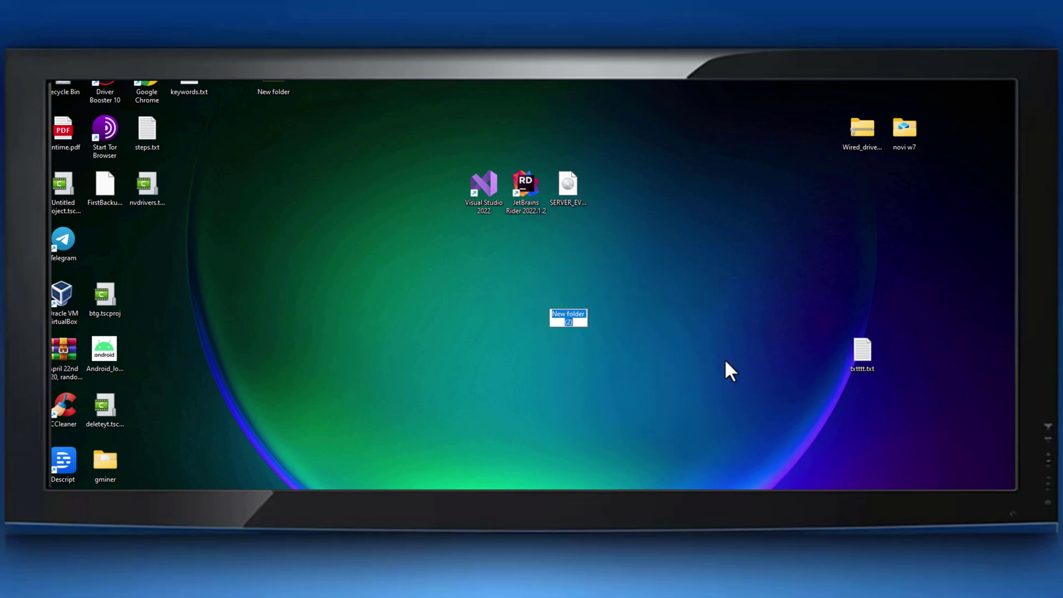
type("ddu")
key("Return")
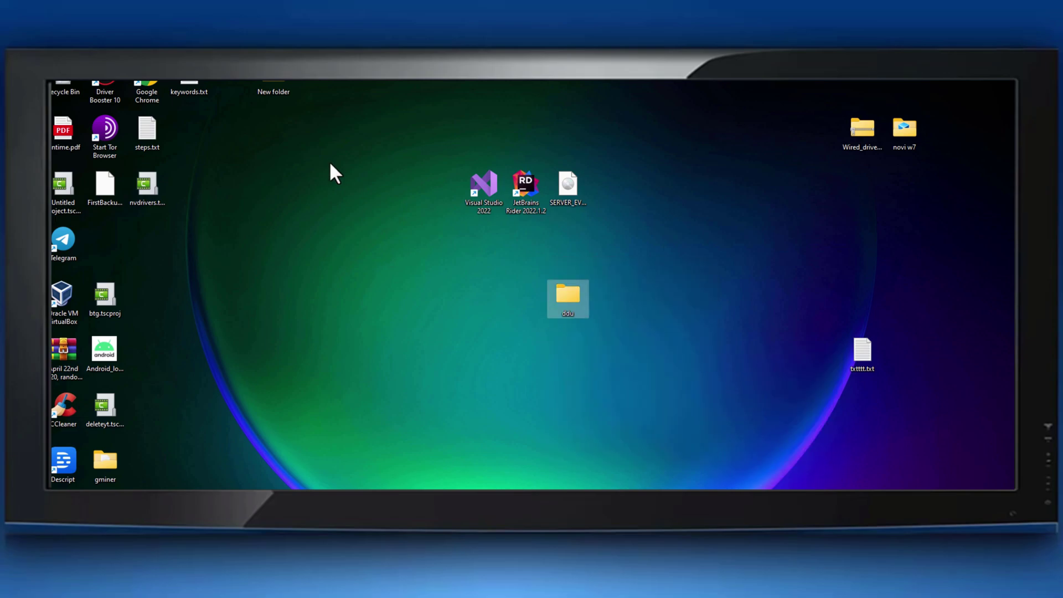
key("super")
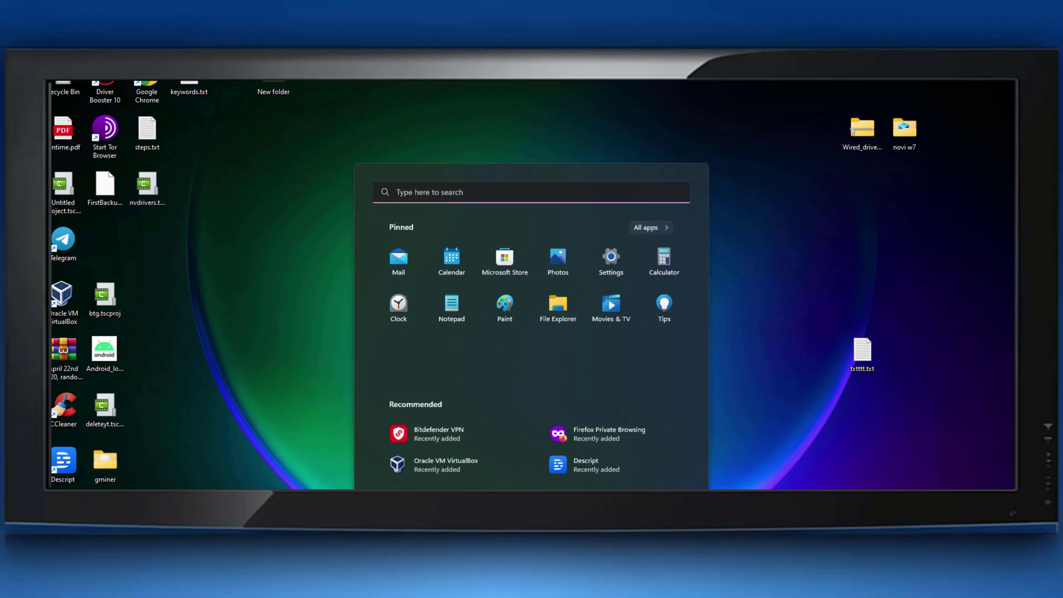
type("do")
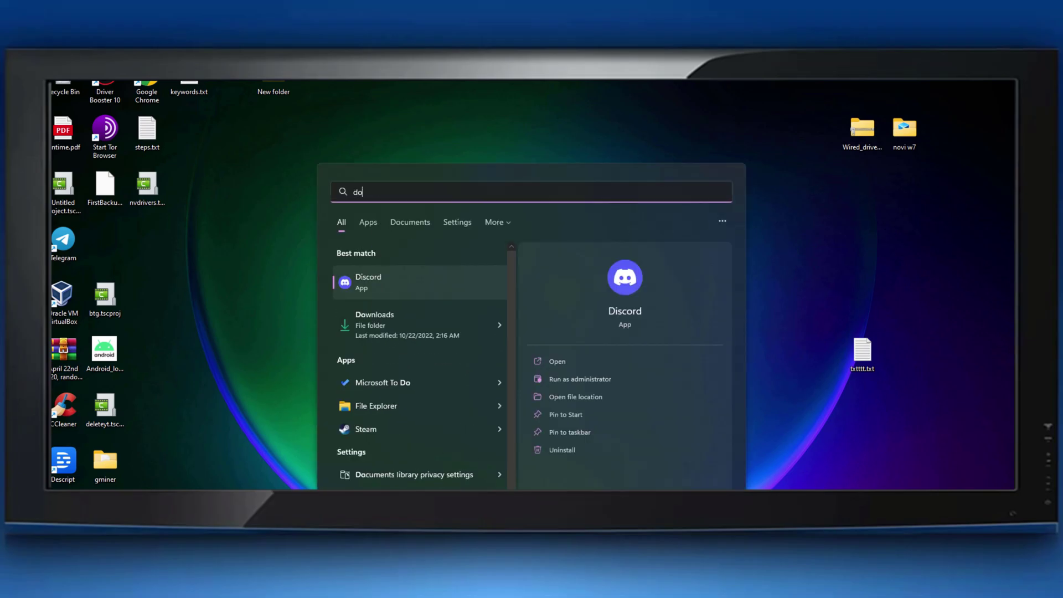
type("wnloa")
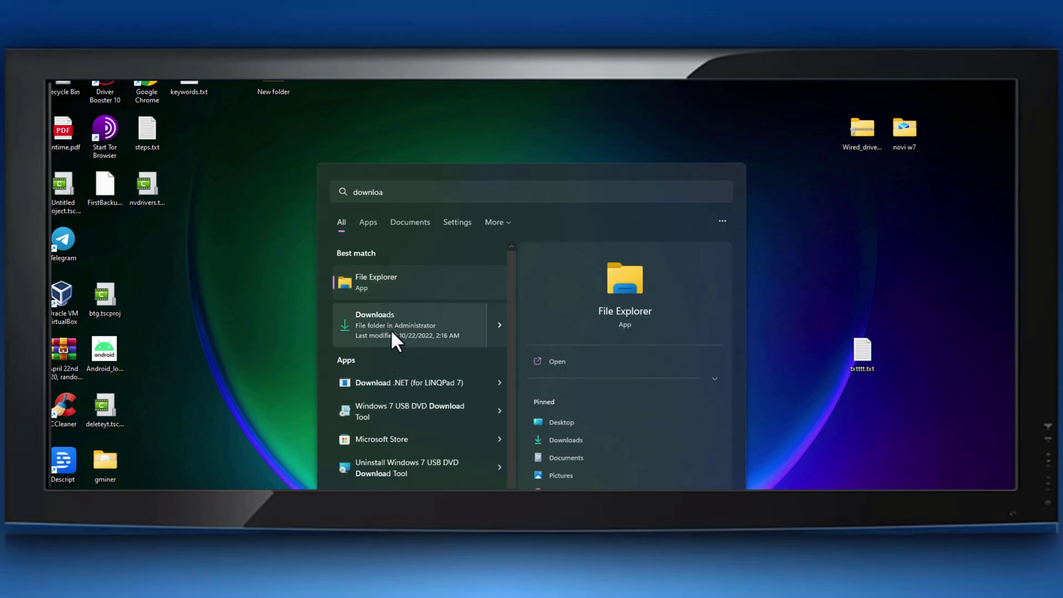
left_click(390, 329)
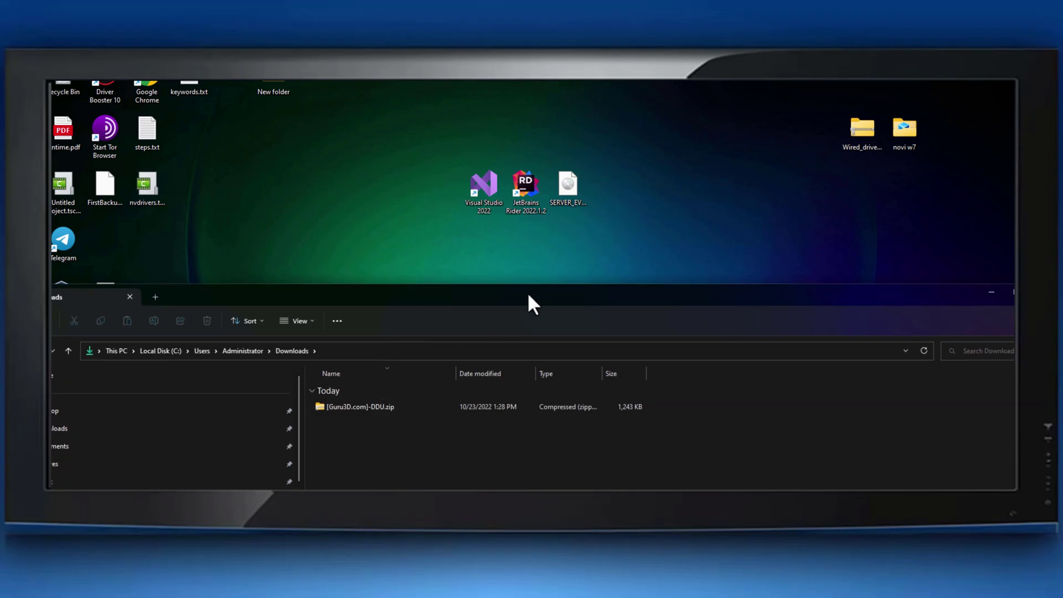
Move the DDU zip from Downloads into the ddu folder and open it
left_click_drag(531, 303, 742, 386)
mouse_move(565, 487)
left_mouse_down()
mouse_move(542, 256)
mouse_move(568, 300)
left_mouse_up()
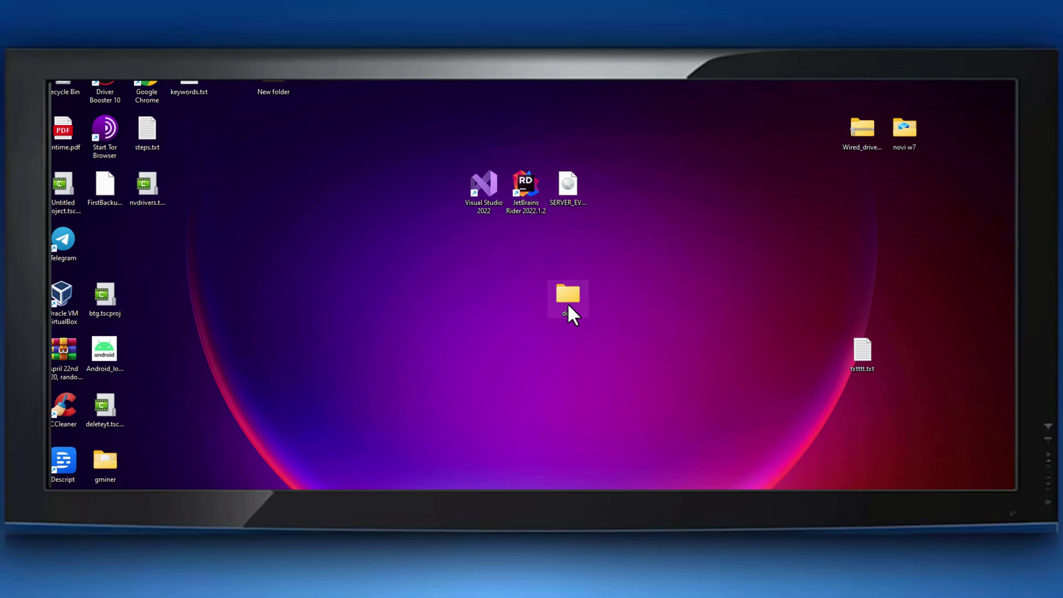
double_click(568, 305)
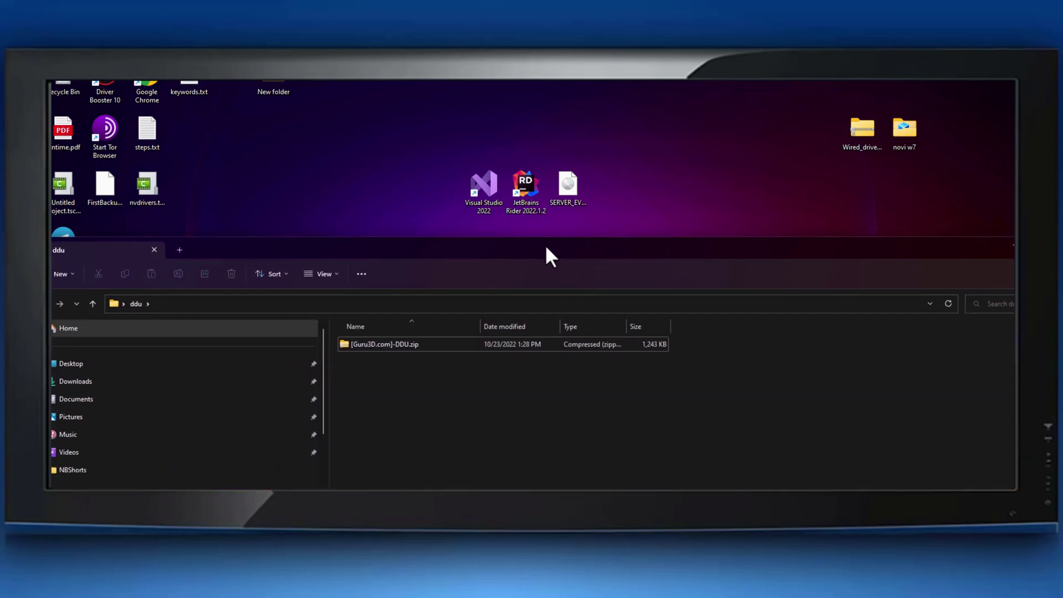
left_click_drag(545, 245, 549, 182)
Extract the DDU zip in place with WinRAR Extract Here
left_click(445, 284)
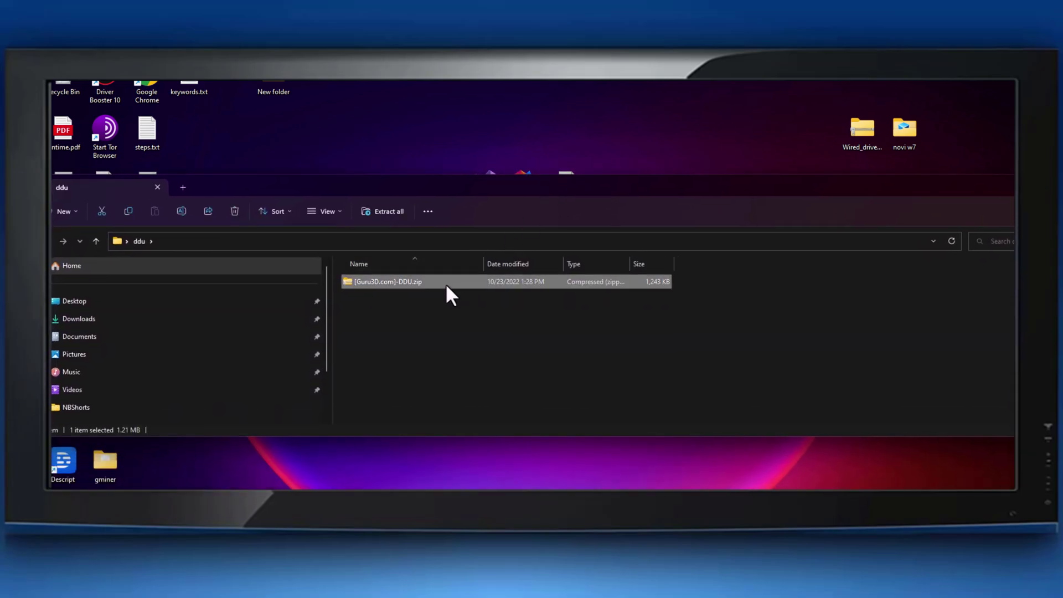
right_click(445, 284)
mouse_move(468, 430)
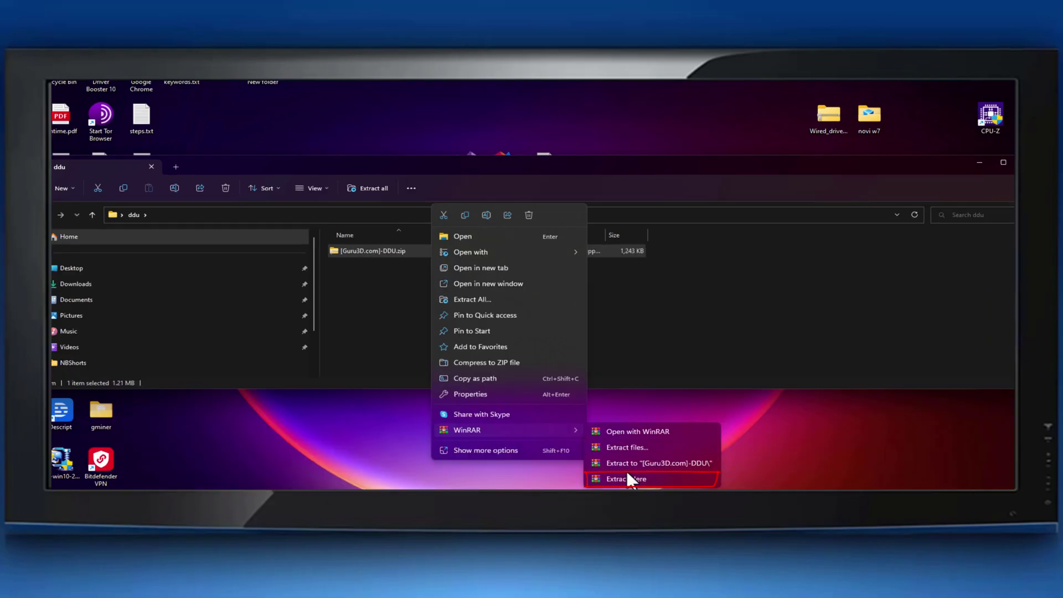
left_click(645, 474)
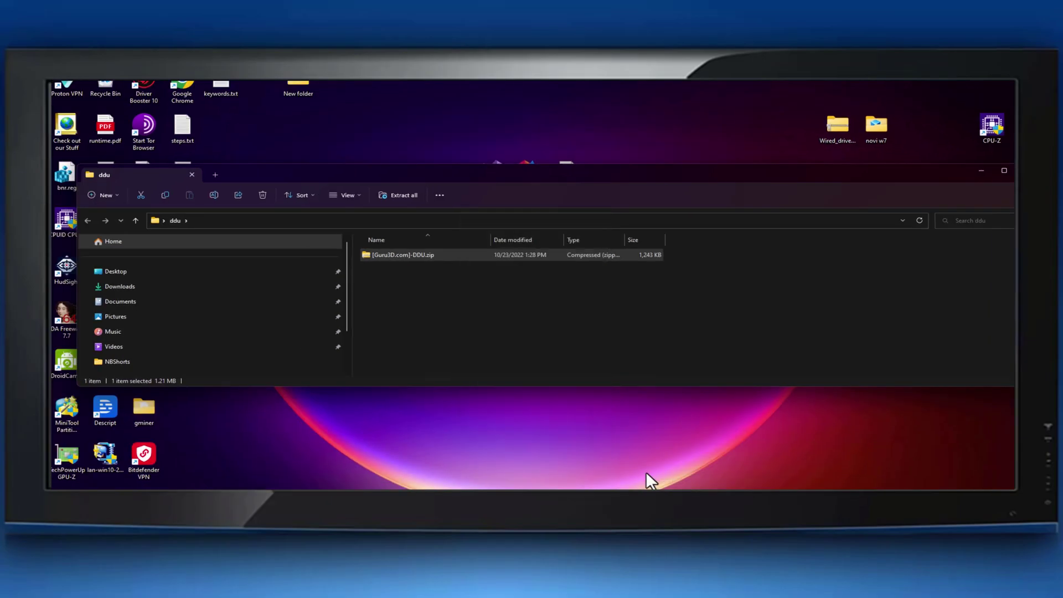
left_click(444, 286)
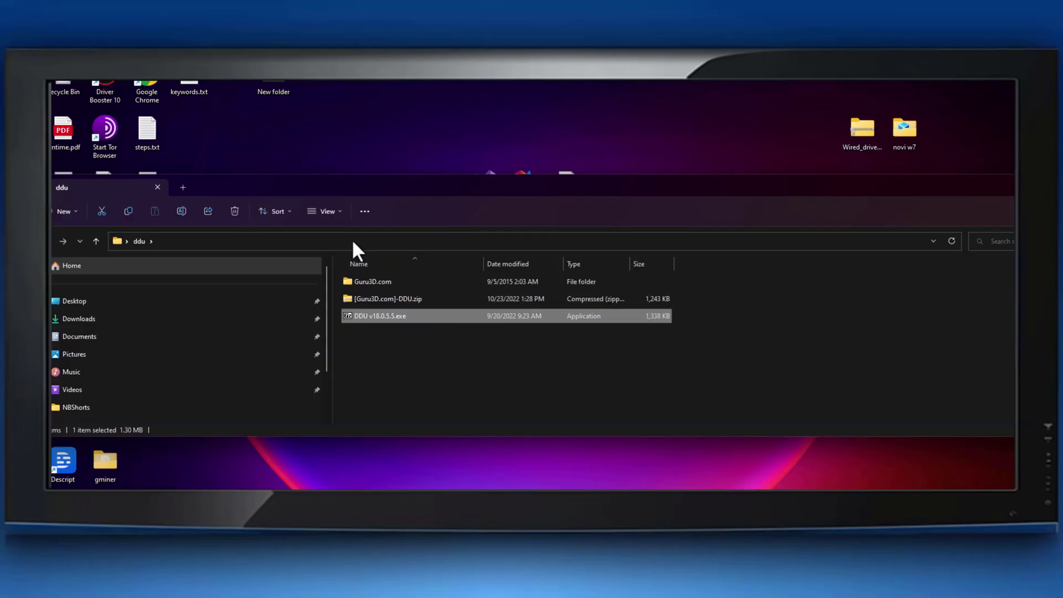
Self-extract DDU v18.0.5.5, delete the zip, Guru3D.com folder and exe, and open the new folder
double_click(389, 315)
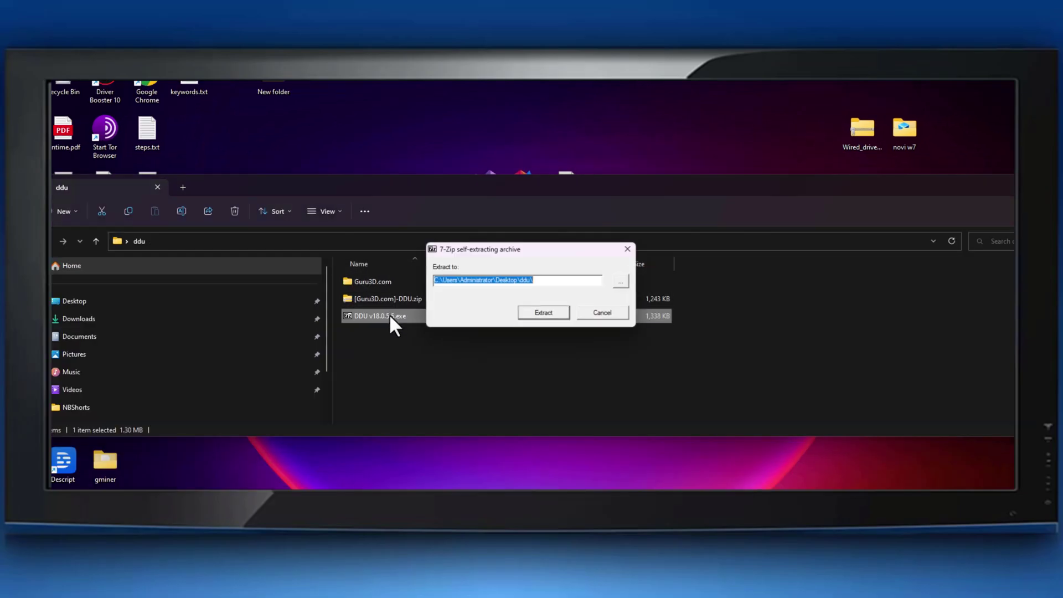
left_click(542, 316)
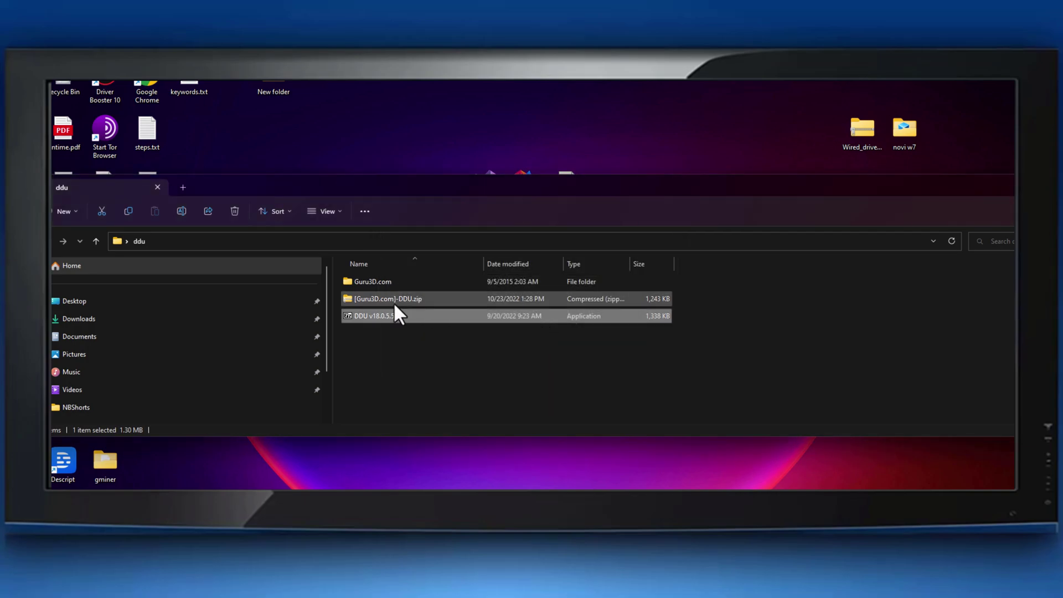
left_click(405, 316)
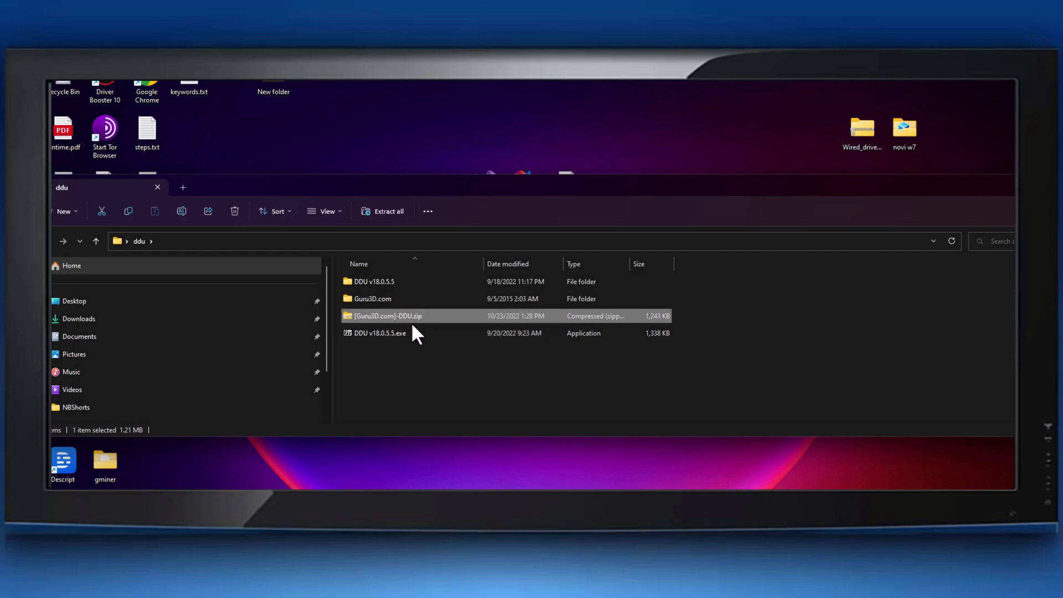
left_click_drag(404, 301, 402, 332)
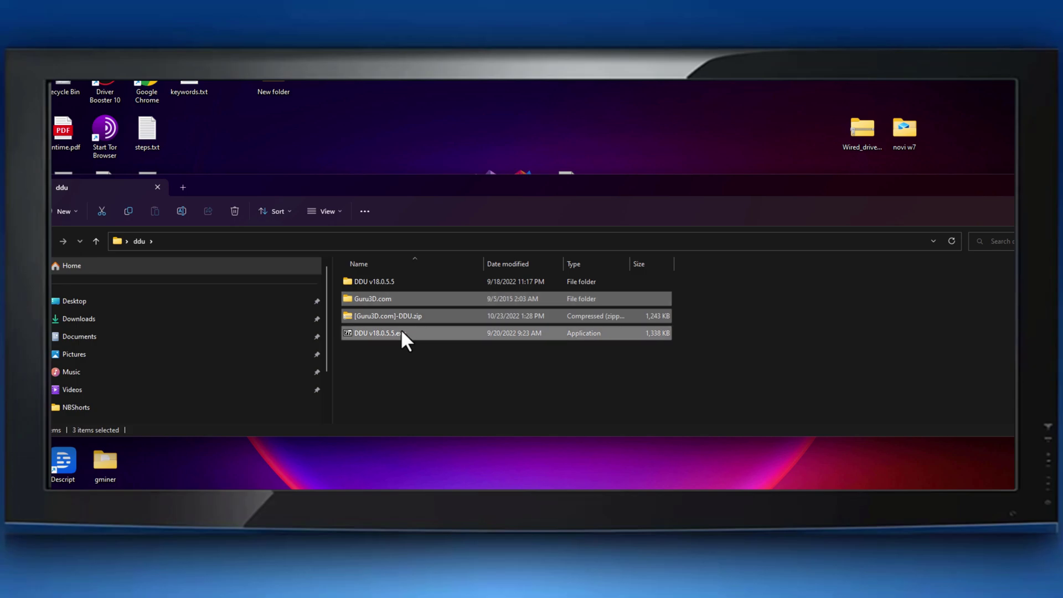
key("Delete")
double_click(382, 282)
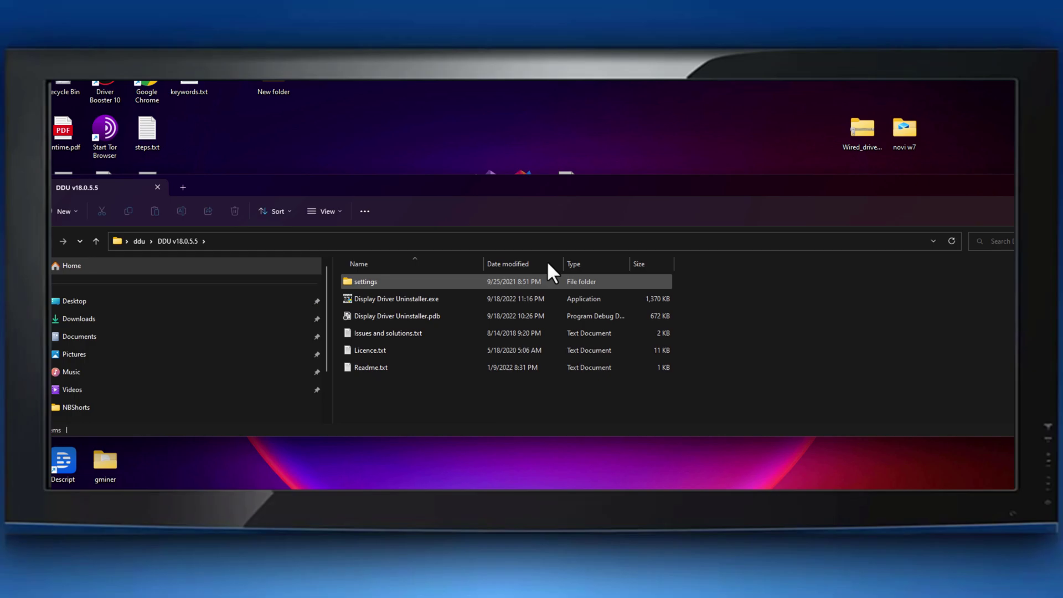
mouse_move(519, 176)
left_mouse_down()
mouse_move(502, 93)
mouse_move(560, 55)
mouse_move(474, 134)
left_mouse_up()
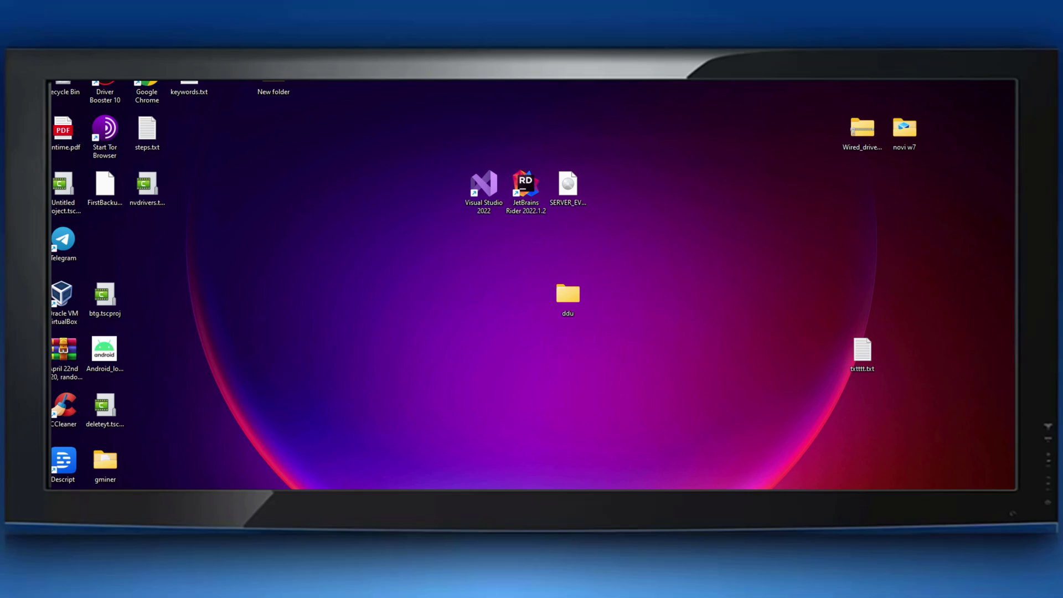
Open Control Panel's Network and Sharing Center via Network and Internet
key("super")
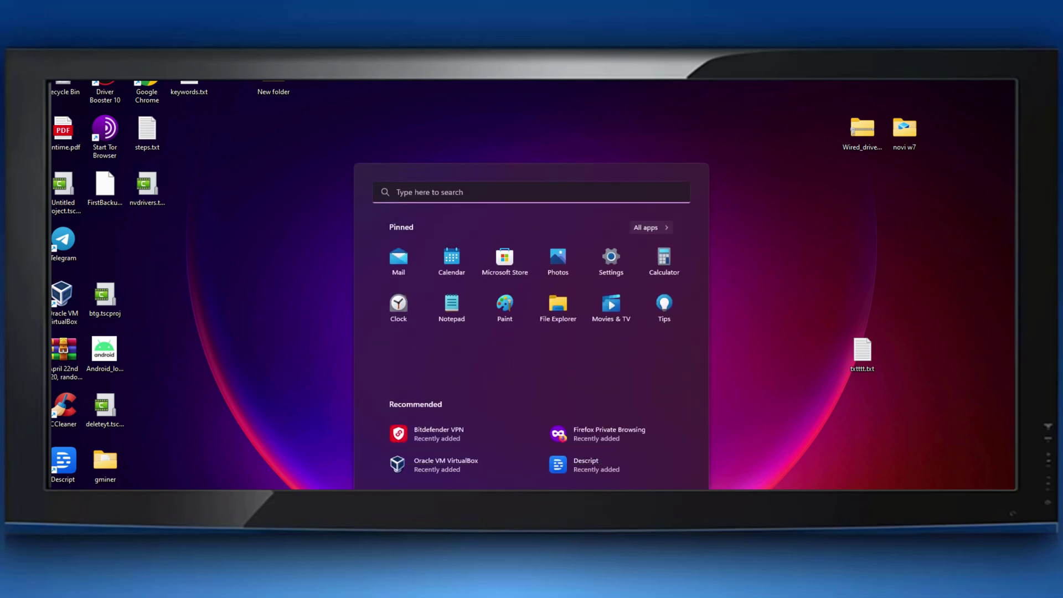
type("control panel")
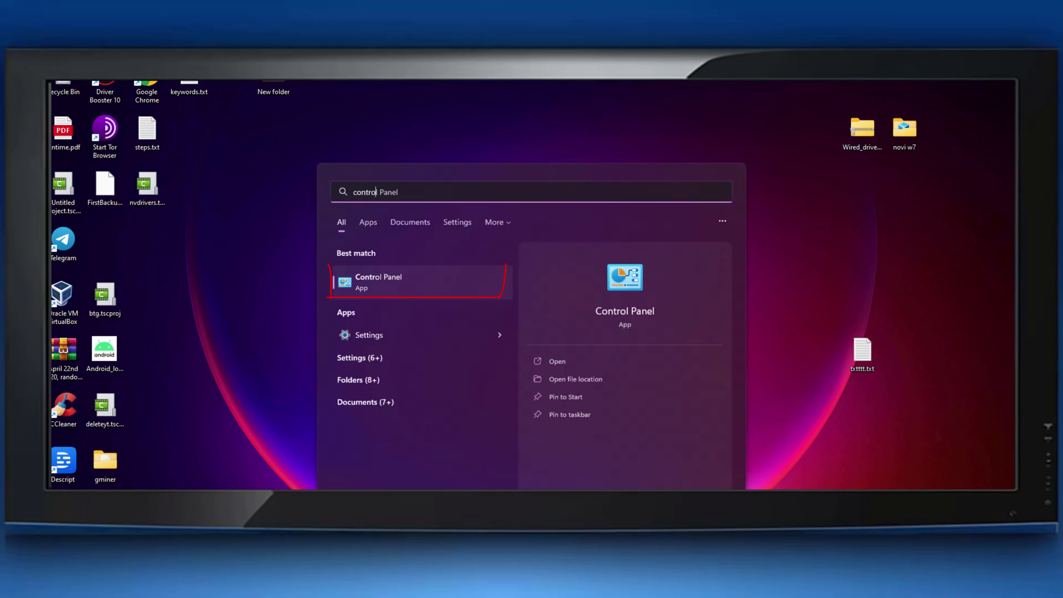
key("Return")
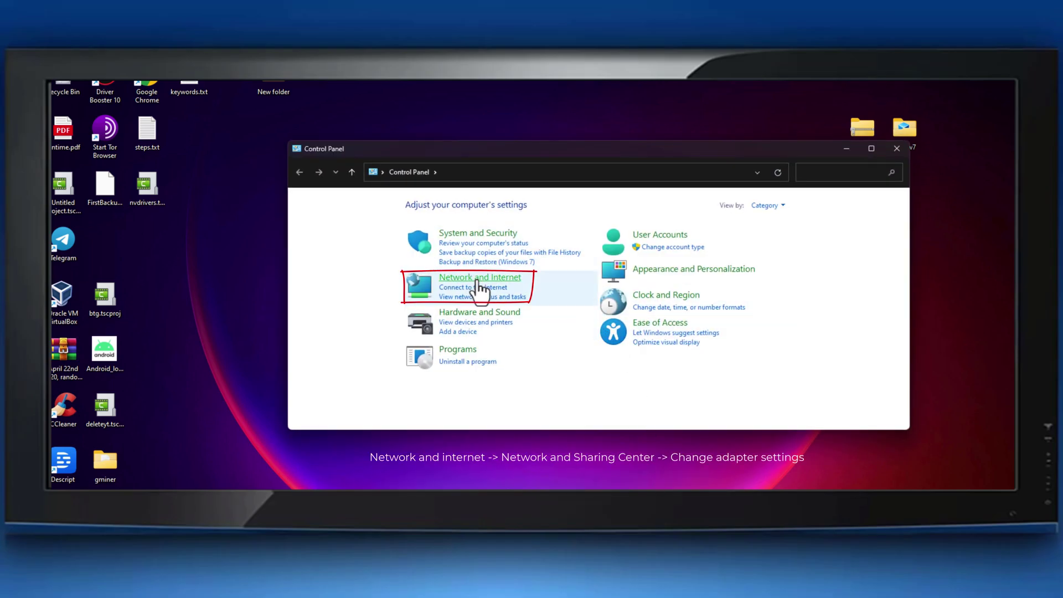
left_click(456, 279)
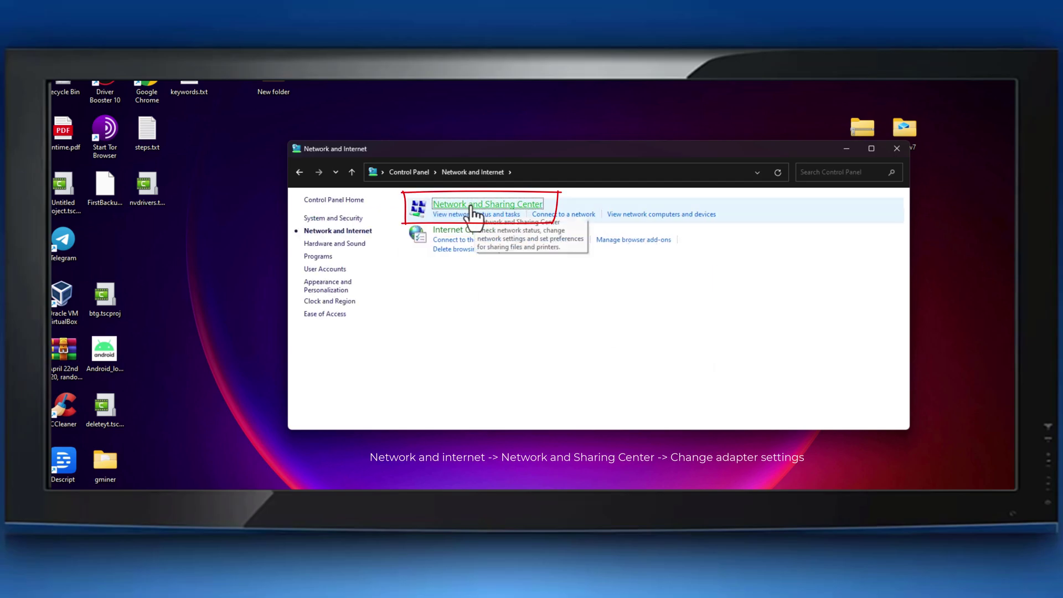
left_click(470, 207)
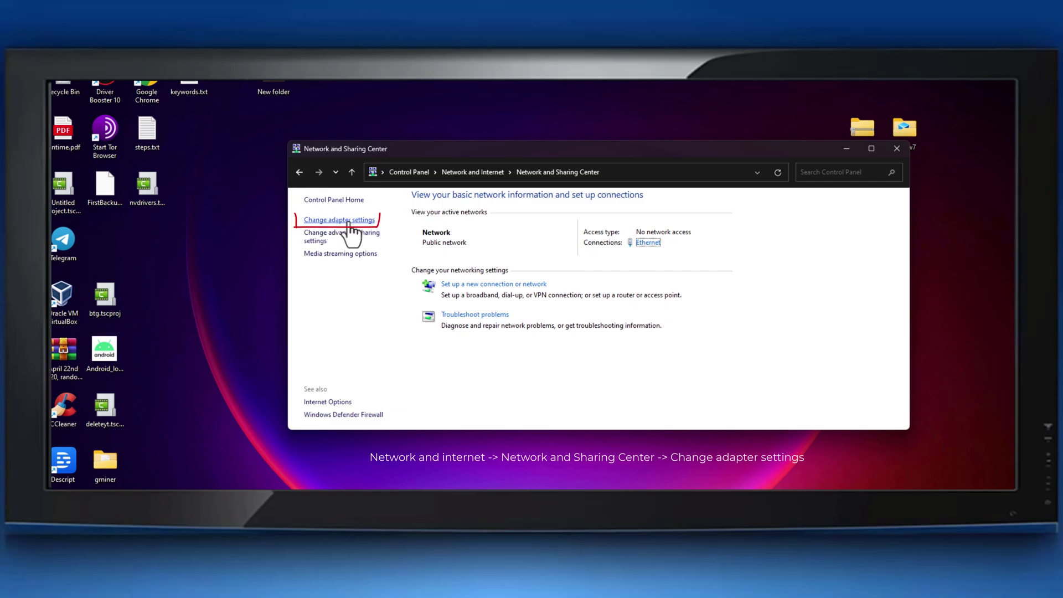
Disable the Ethernet adapter in adapter settings and close the connections list
left_click(349, 221)
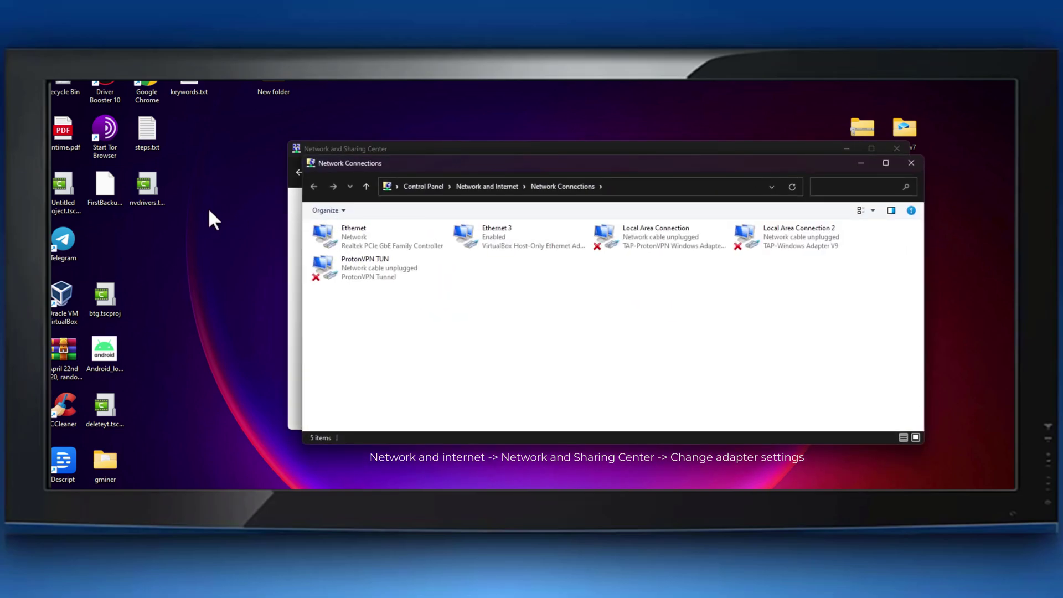
left_click(354, 240)
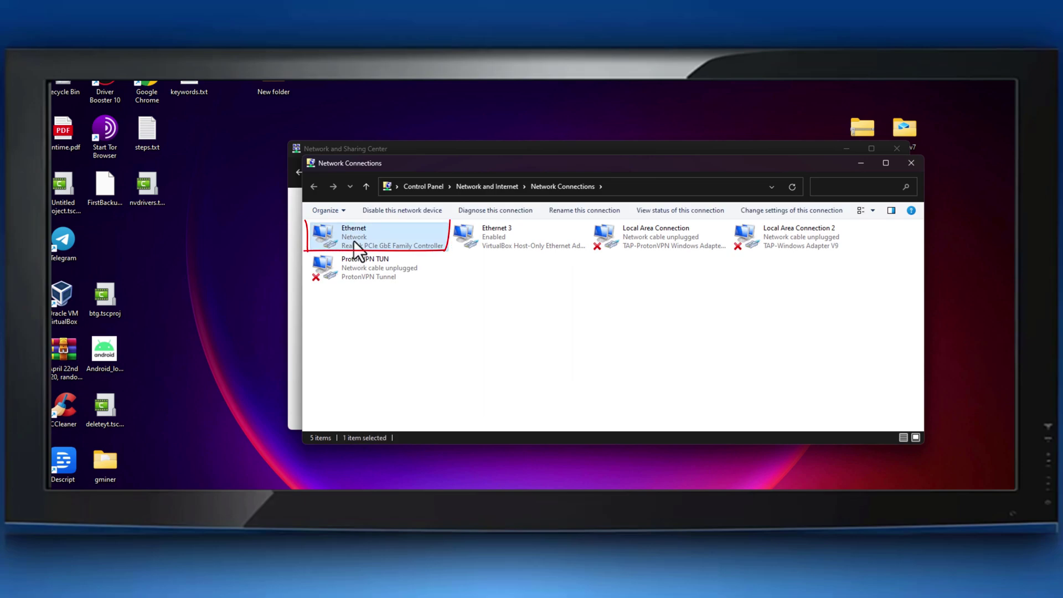
right_click(348, 241)
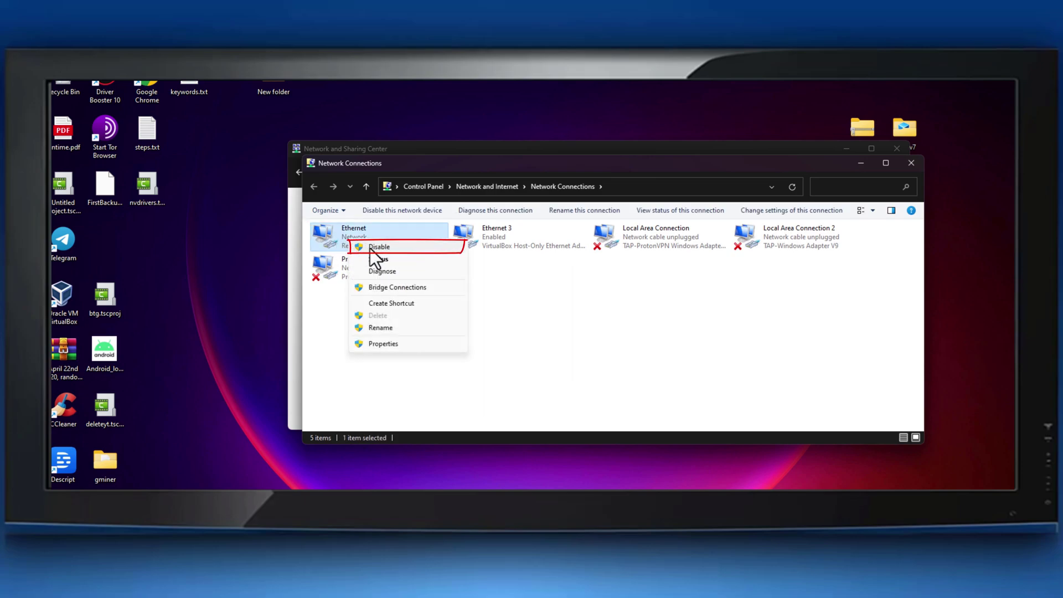
left_click(379, 247)
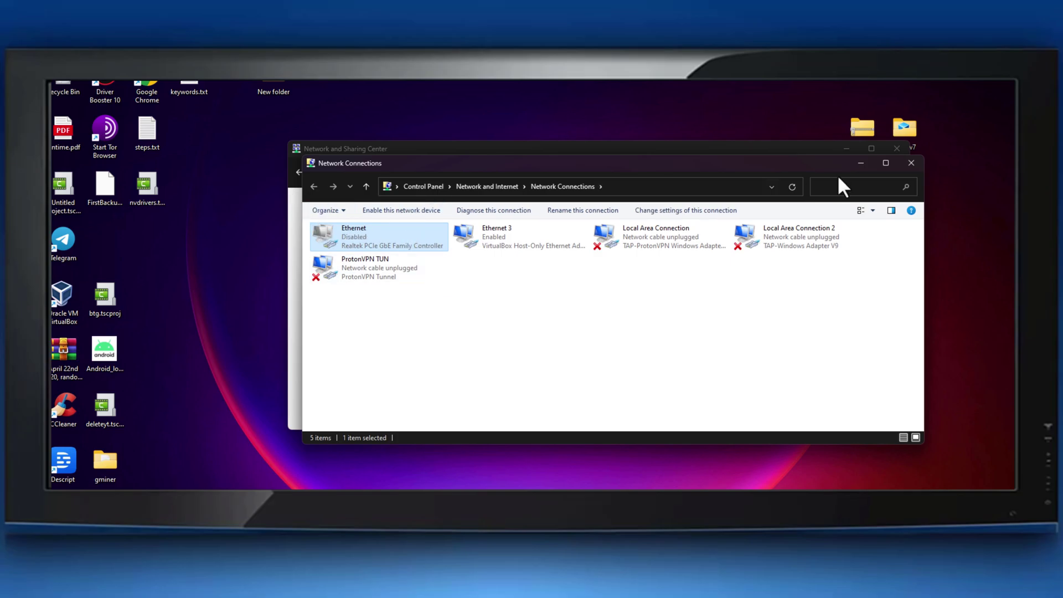
left_click(904, 166)
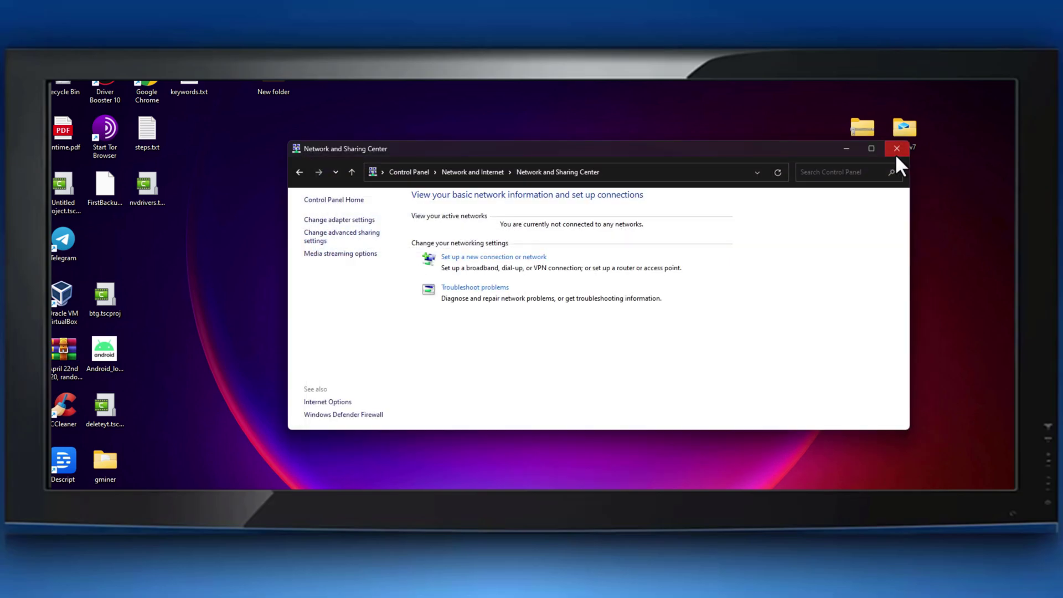
Drag the 522.25 installer from Downloads onto the desktop next to ddu
left_click(897, 151)
key("super")
type("do")
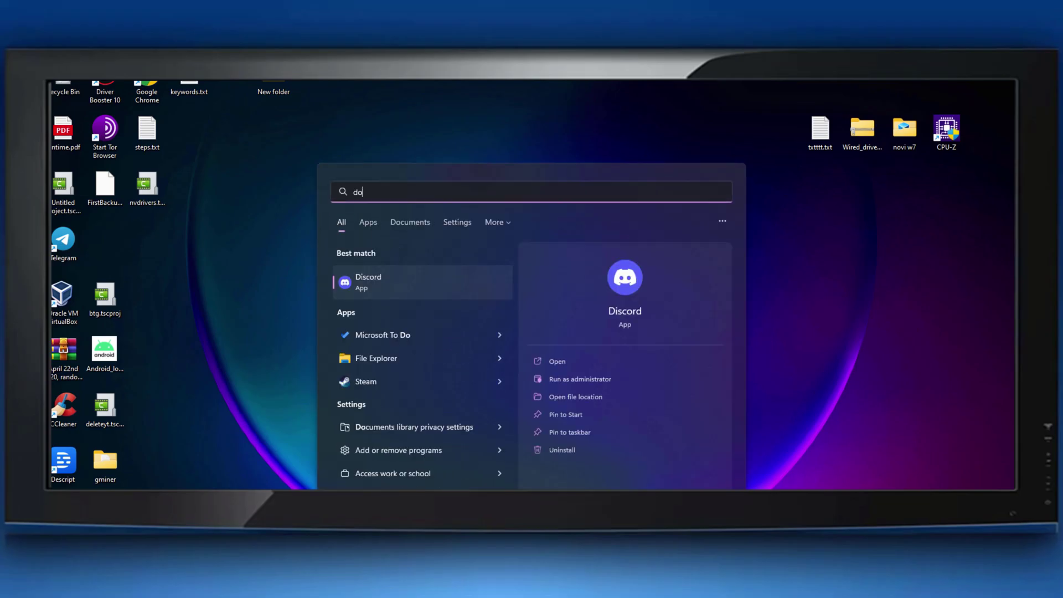
type("wnloads")
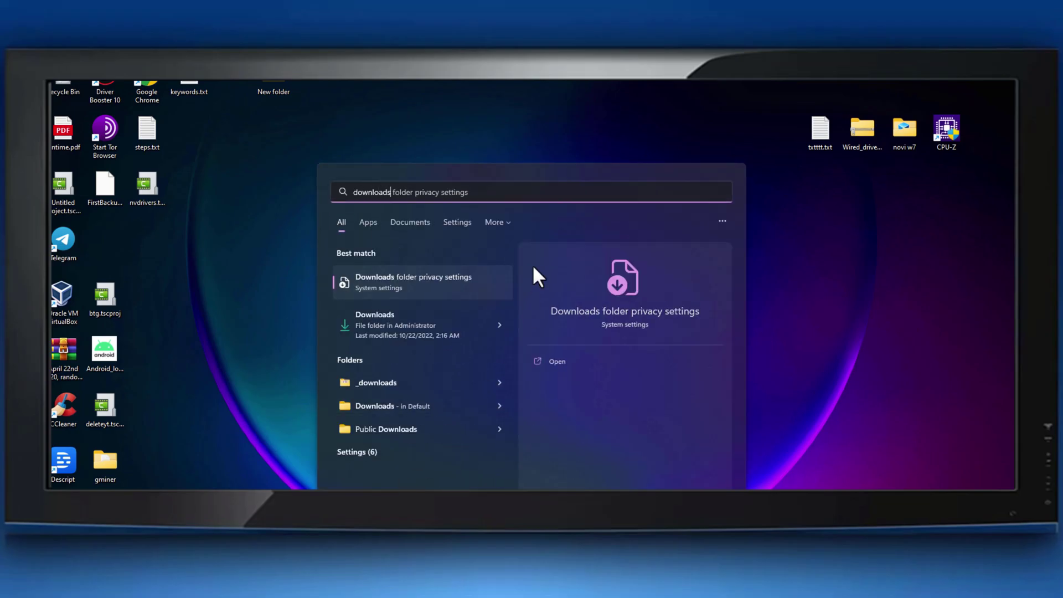
left_click(424, 325)
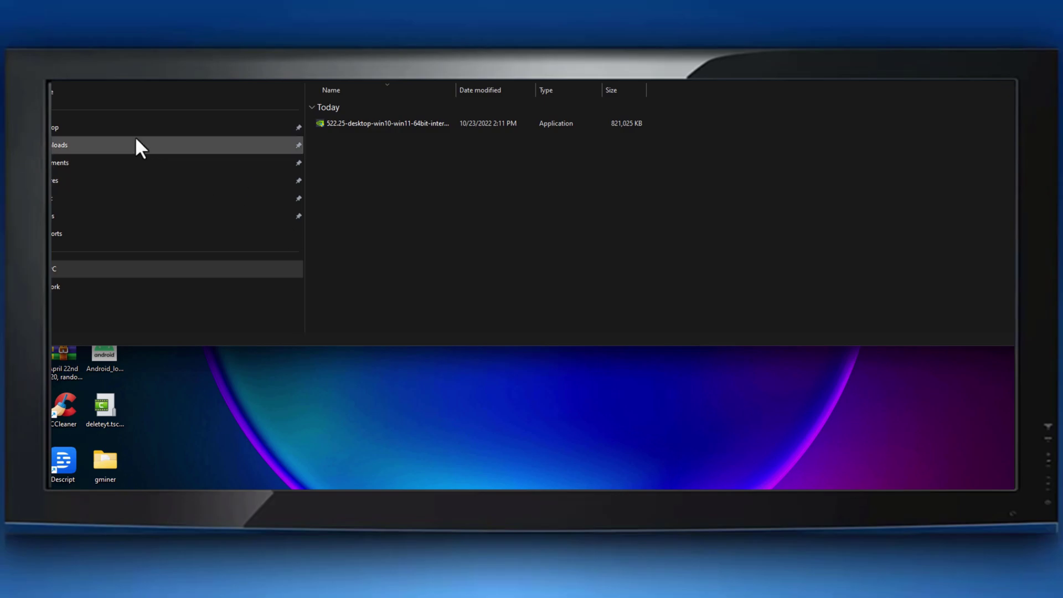
left_click_drag(324, 124, 492, 390)
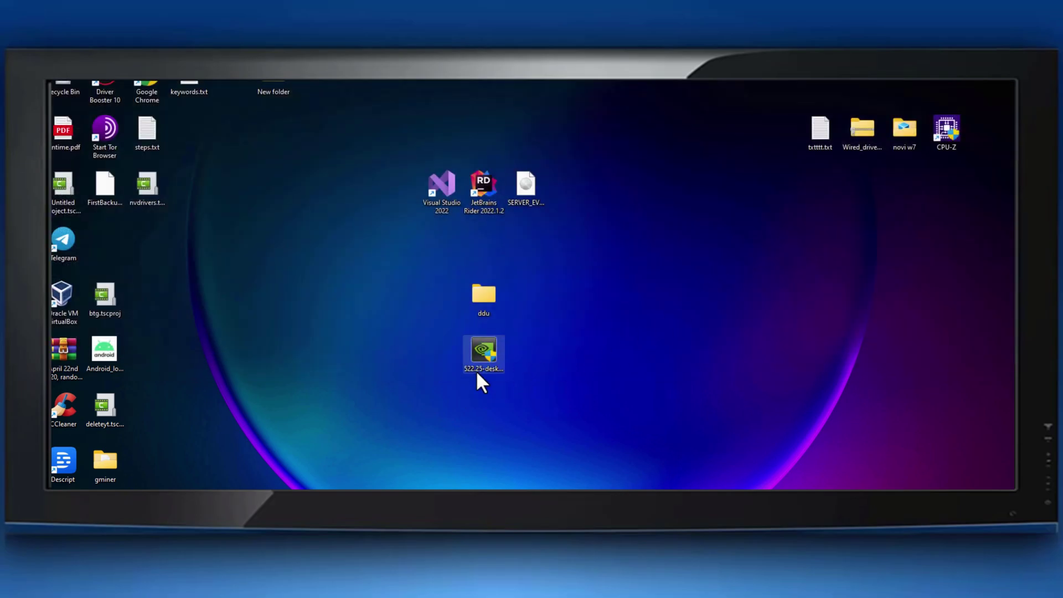
left_click_drag(544, 299, 534, 298)
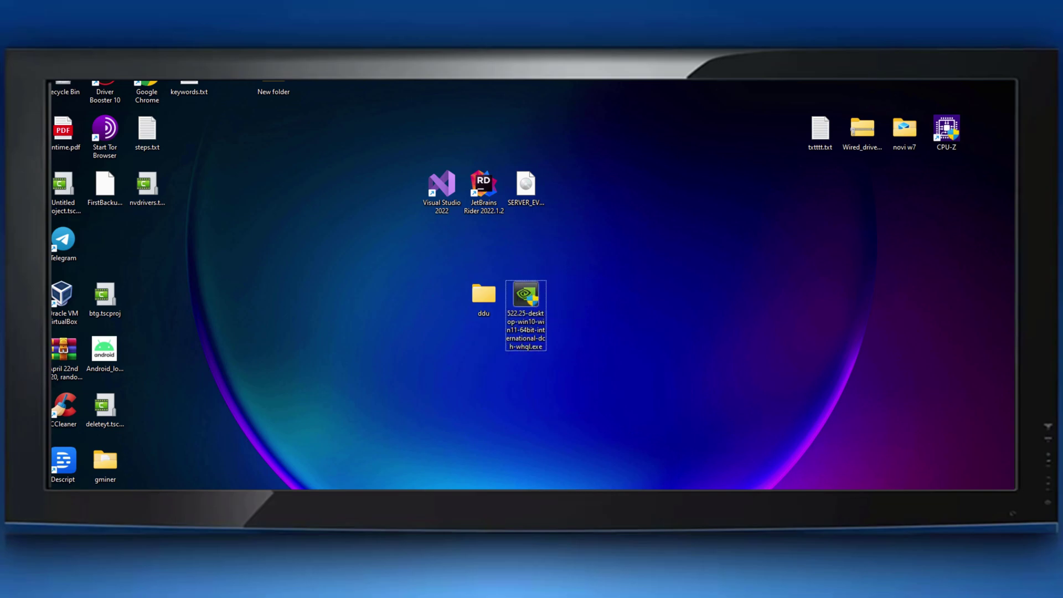
left_click_drag(413, 349, 643, 482)
Open ddu > DDU v18.0.5.5 and run Display Driver Uninstaller.exe
left_click(460, 315)
double_click(474, 307)
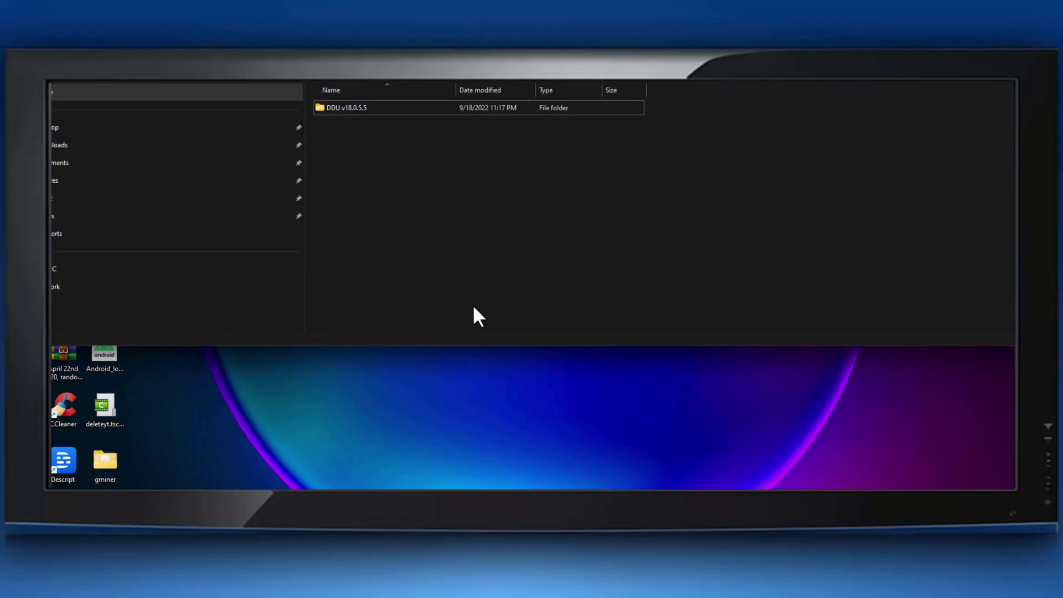
double_click(347, 110)
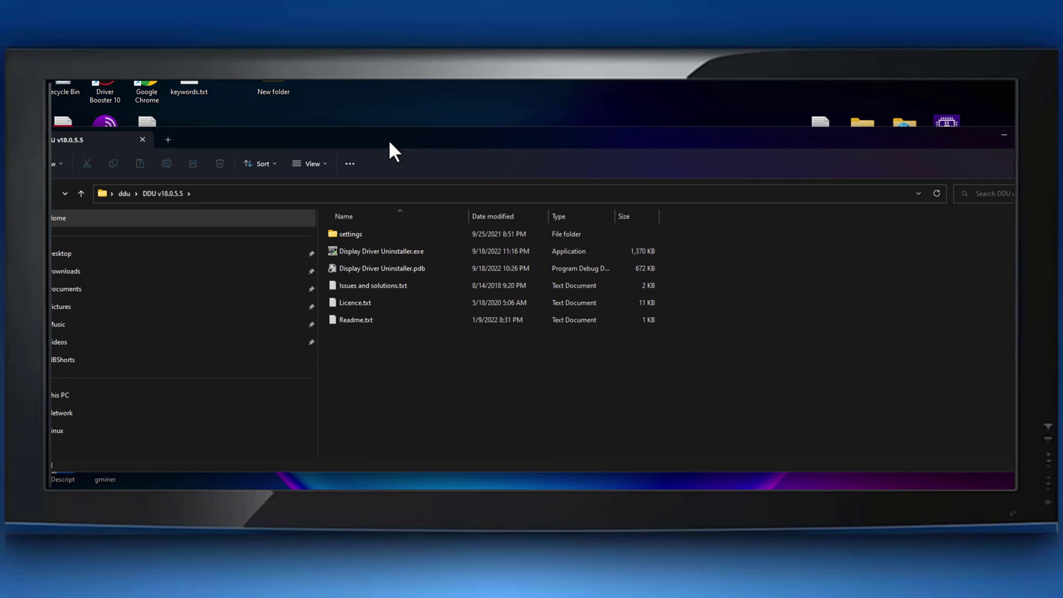
left_click(385, 250)
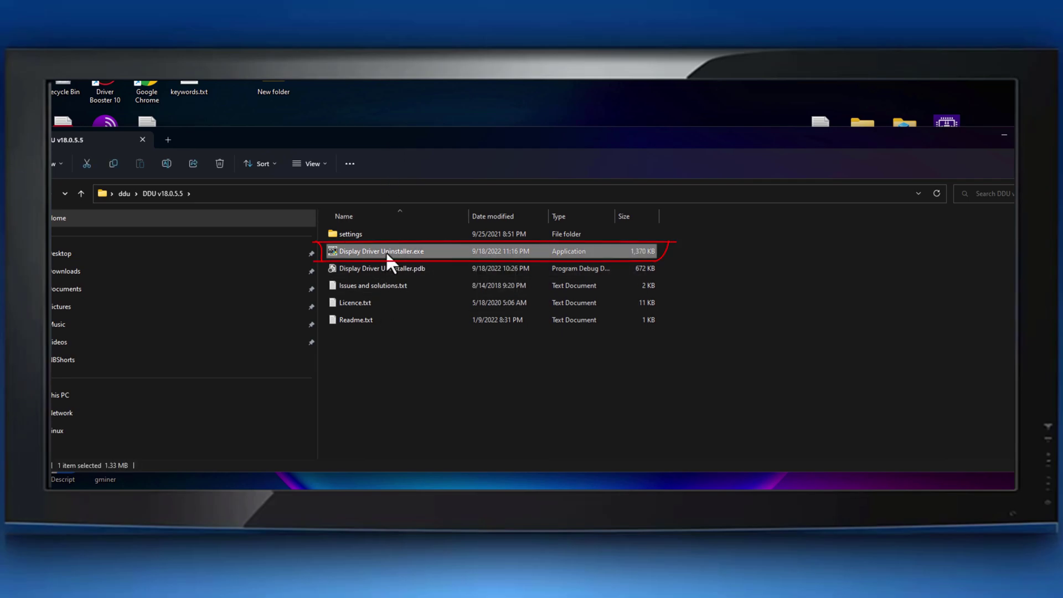
double_click(385, 251)
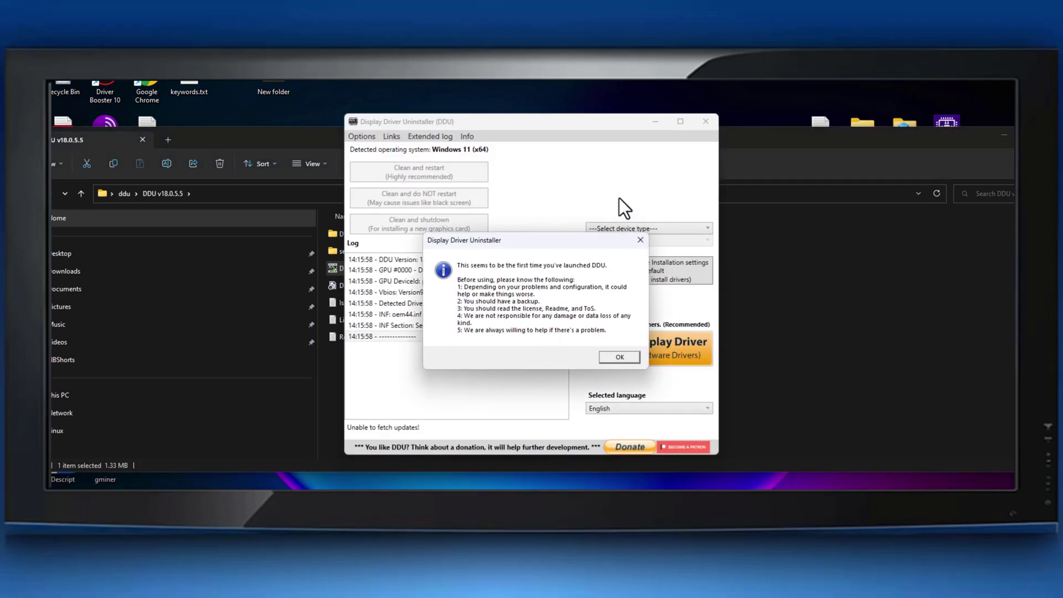
Dismiss DDU's first-launch notice, options window and Safe Mode warning
left_click(627, 357)
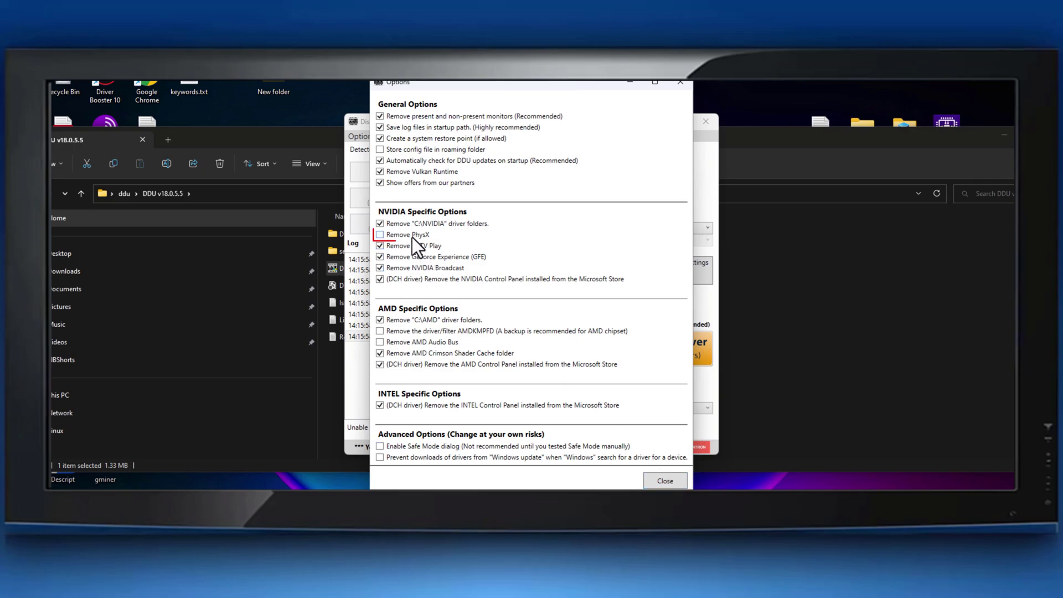
left_click(663, 481)
left_click(615, 333)
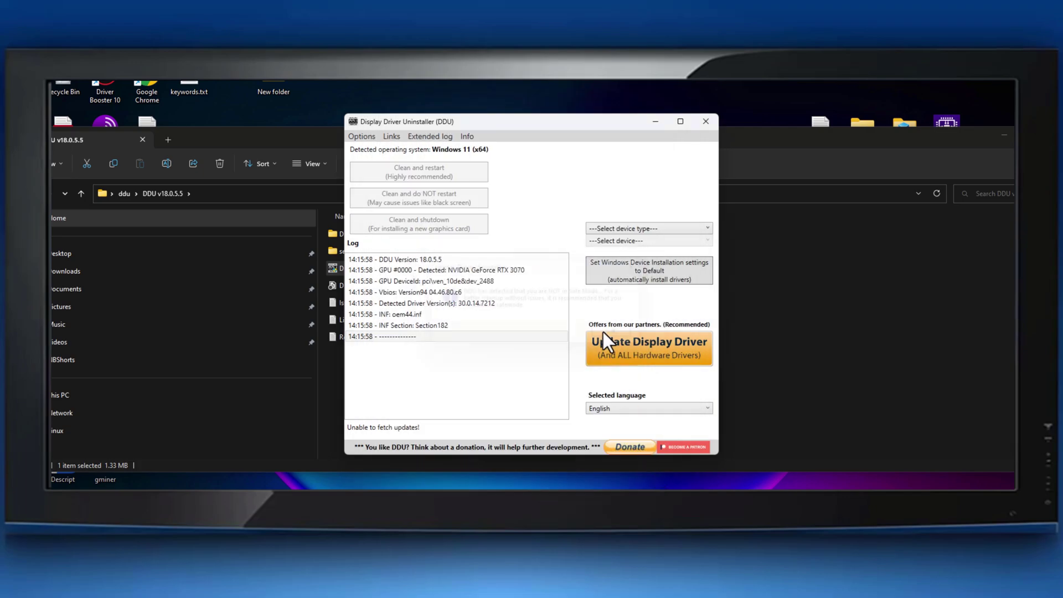
Select GPU as the device type and keep NVIDIA as the vendor
left_click(607, 227)
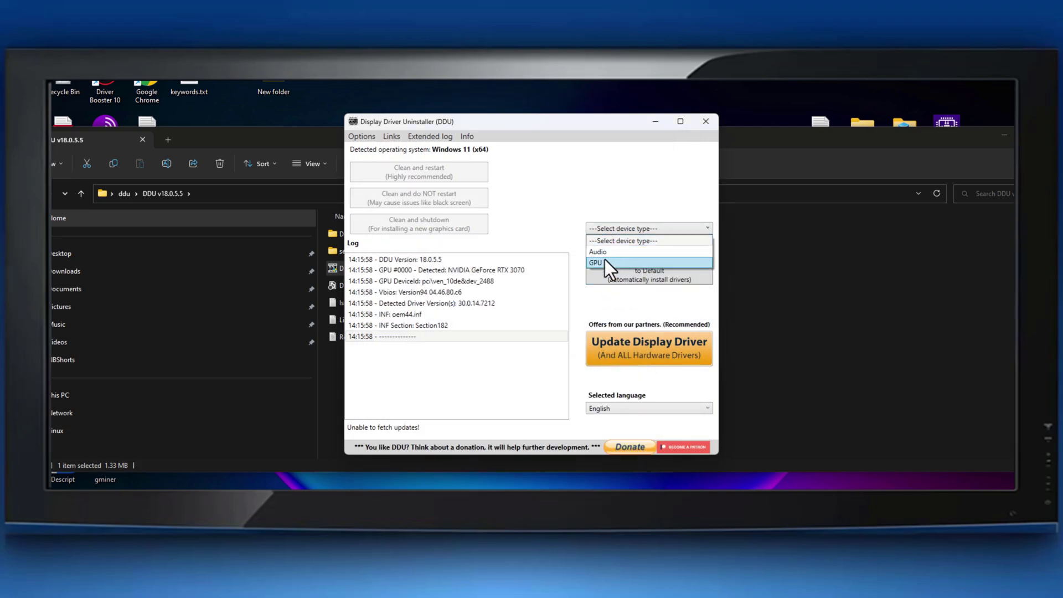
left_click(605, 259)
left_click(609, 241)
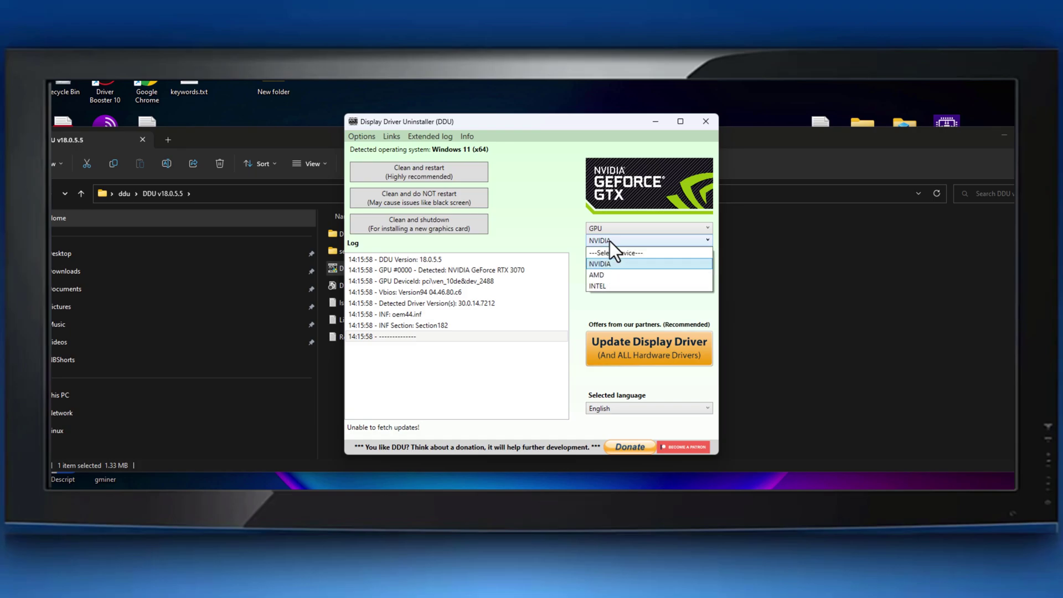
left_click(610, 242)
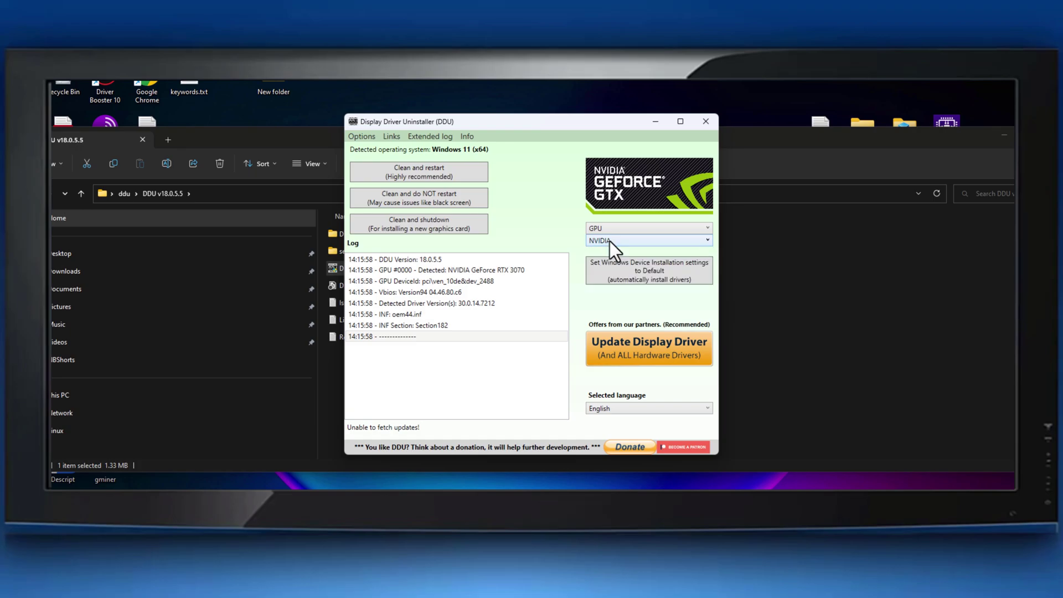
Run DDU's 'Clean and do NOT restart' to remove the old NVIDIA driver
left_click(431, 208)
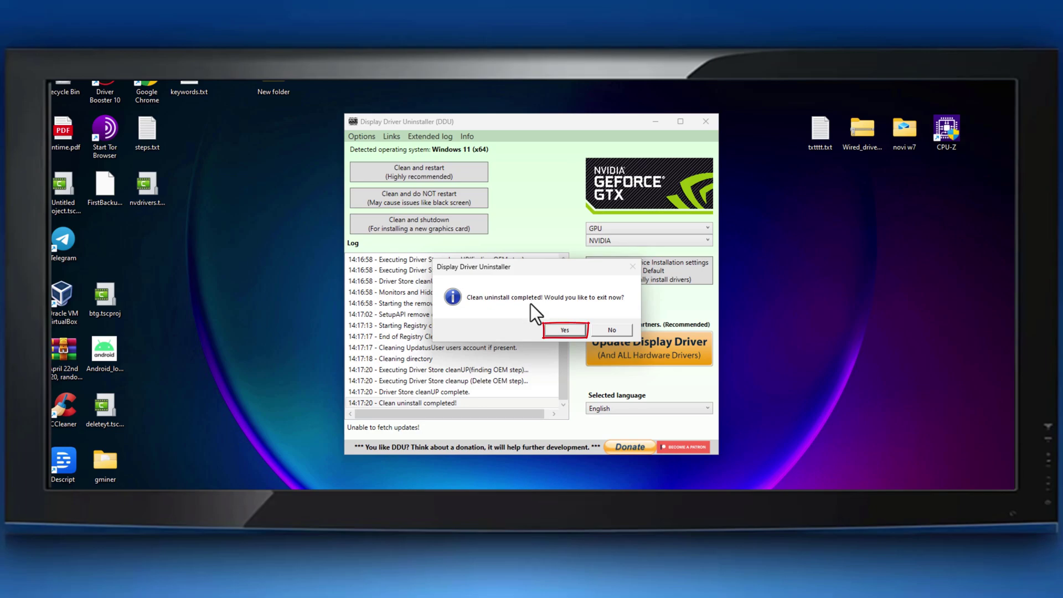
Exit Display Driver Uninstaller, then restart Windows from the Start power menu
left_click(559, 335)
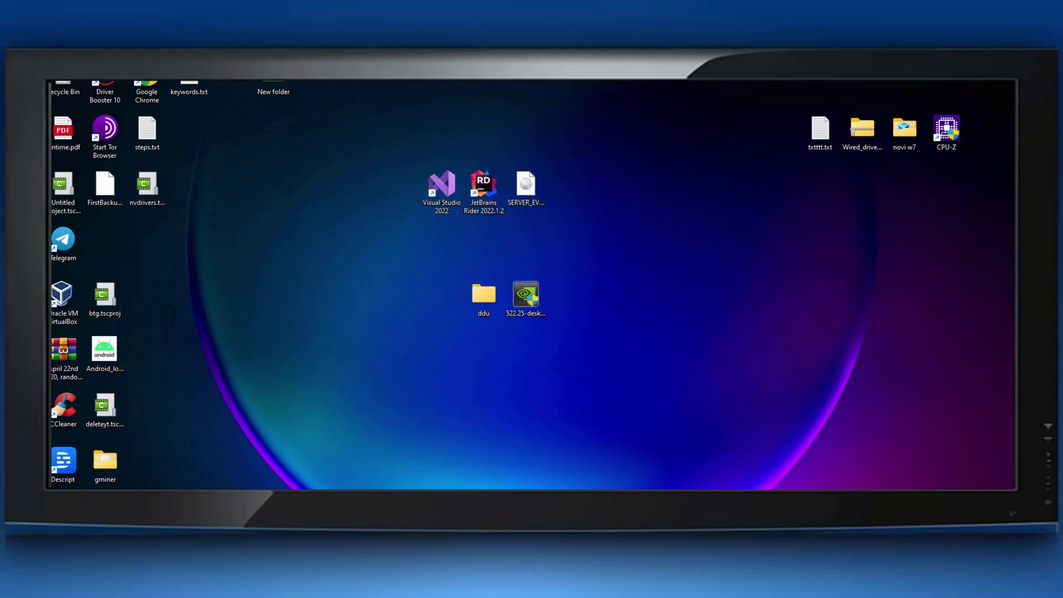
key("super")
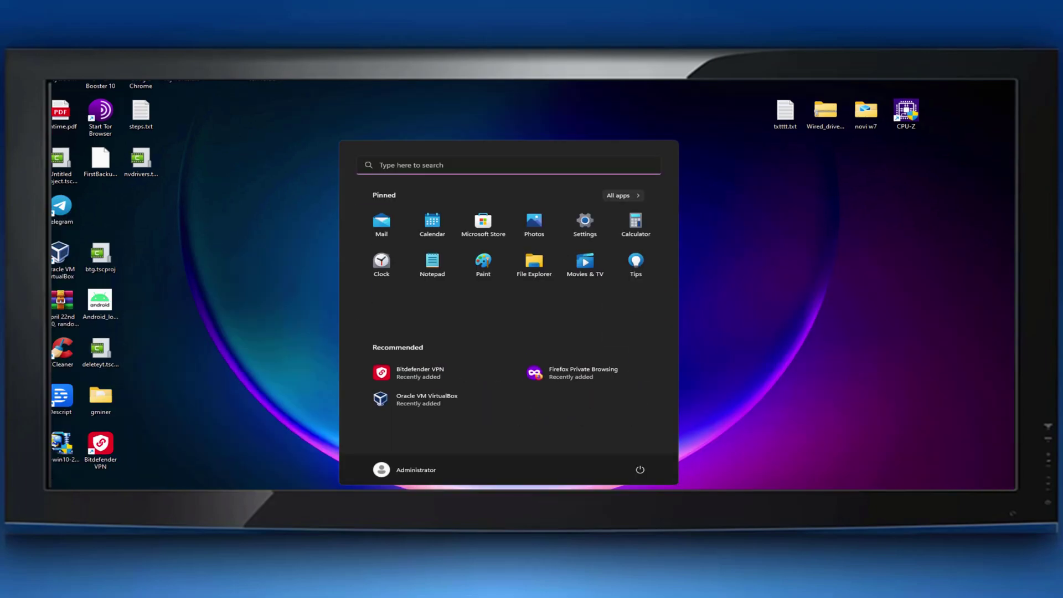
left_click(640, 470)
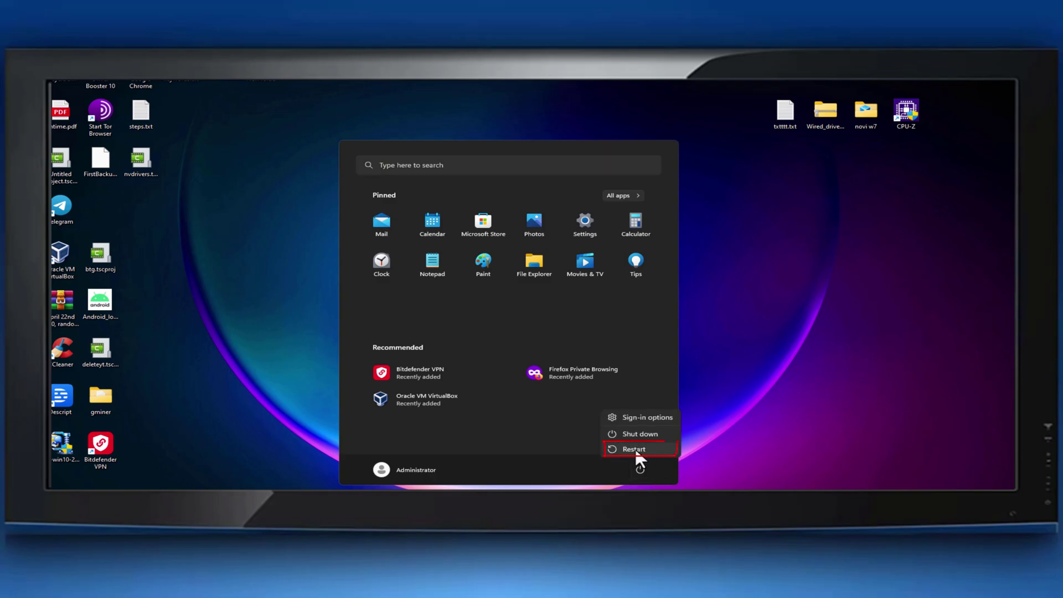
left_click(634, 448)
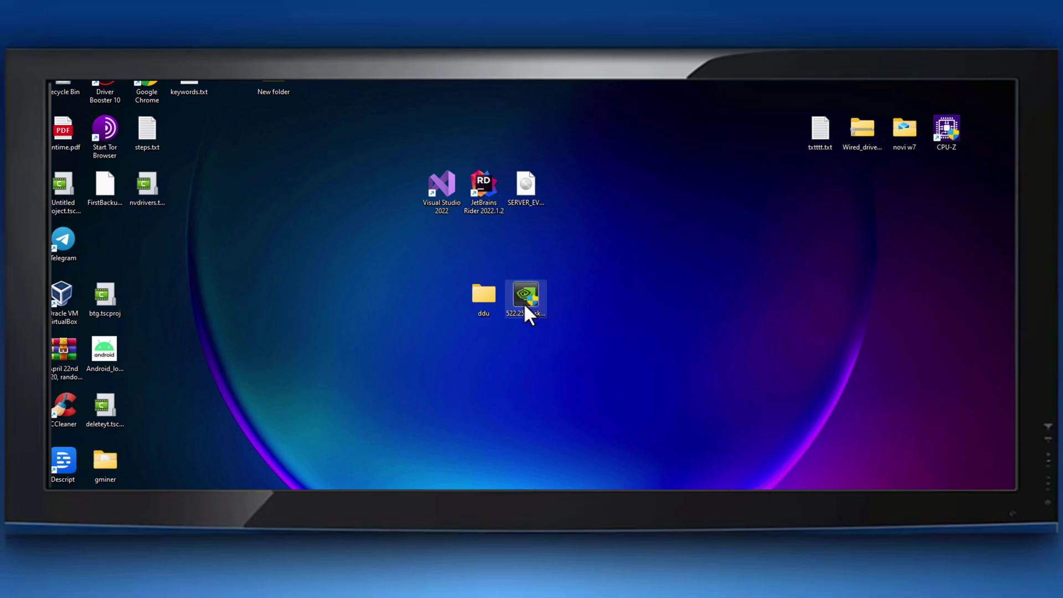
Launch the 522.25 driver package and extract it to the default folder
left_click(523, 303)
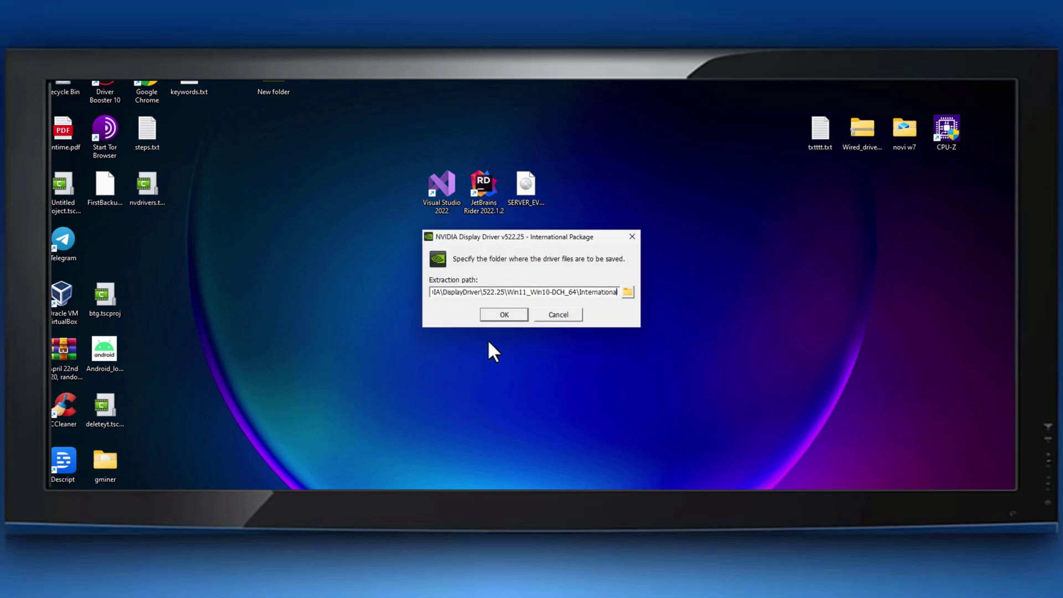
left_click(498, 315)
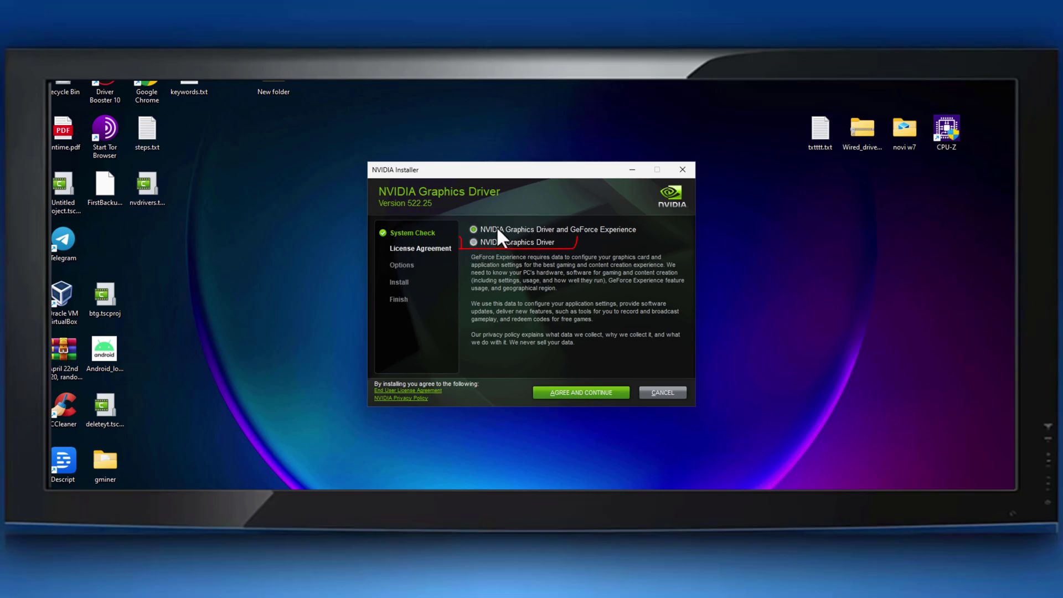
Choose graphics driver only, accept the license, and start a Custom clean installation
left_click(484, 243)
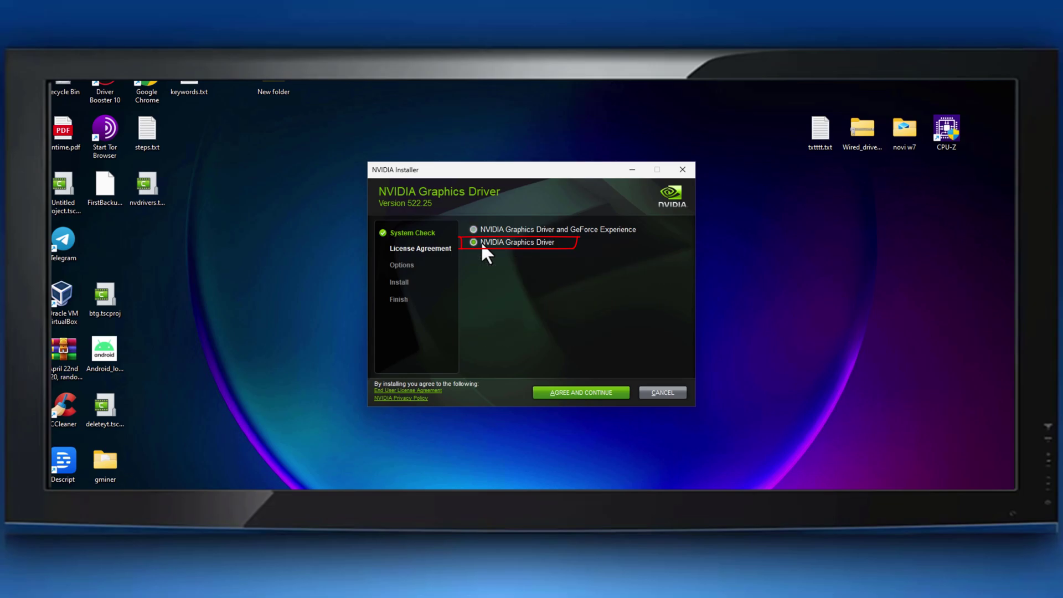
left_click(563, 394)
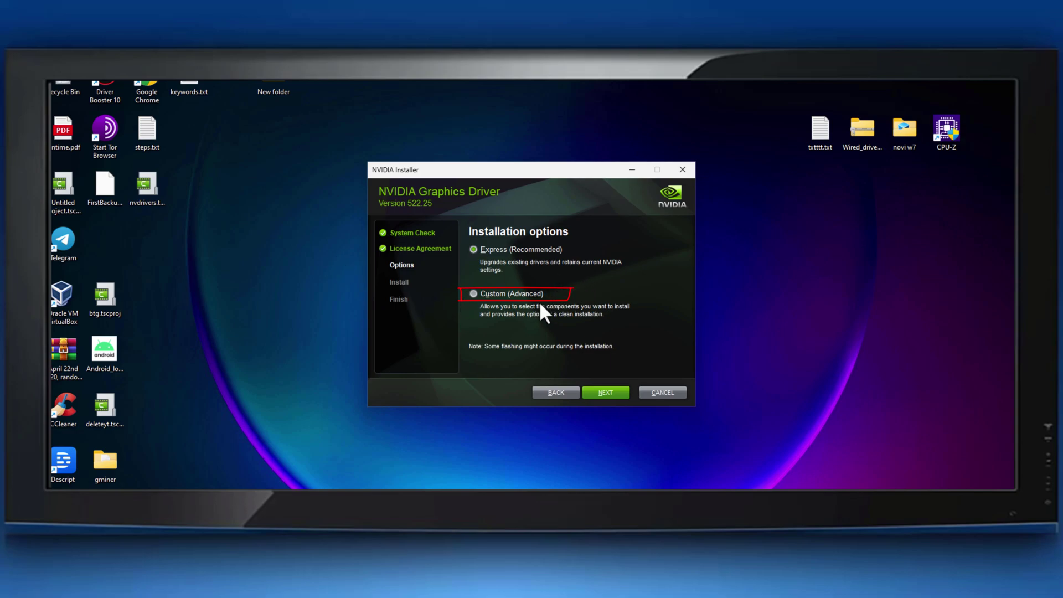
left_click(512, 294)
left_click(597, 393)
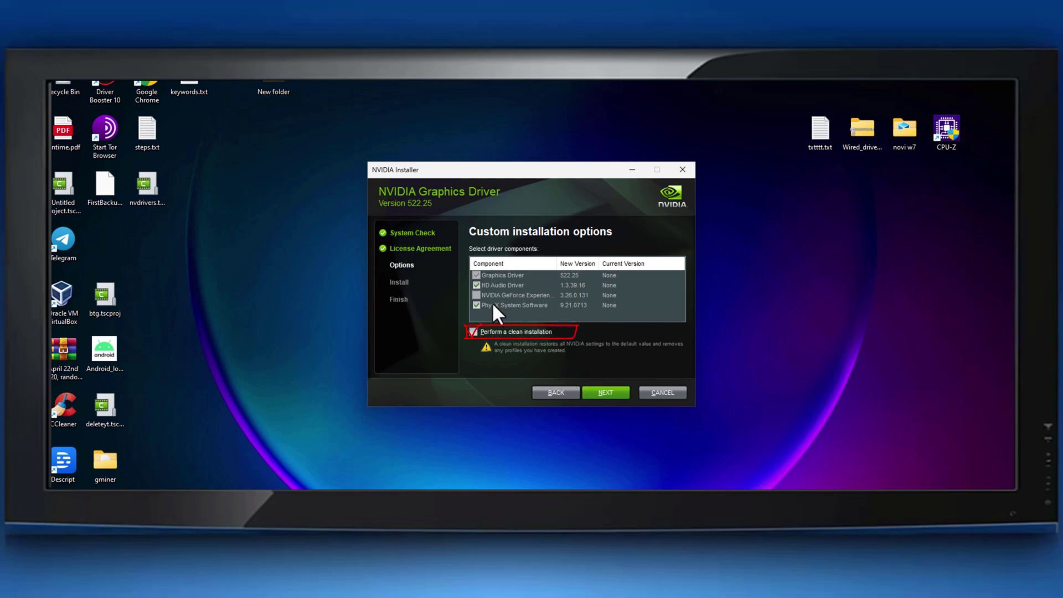
left_click(501, 332)
left_click(597, 390)
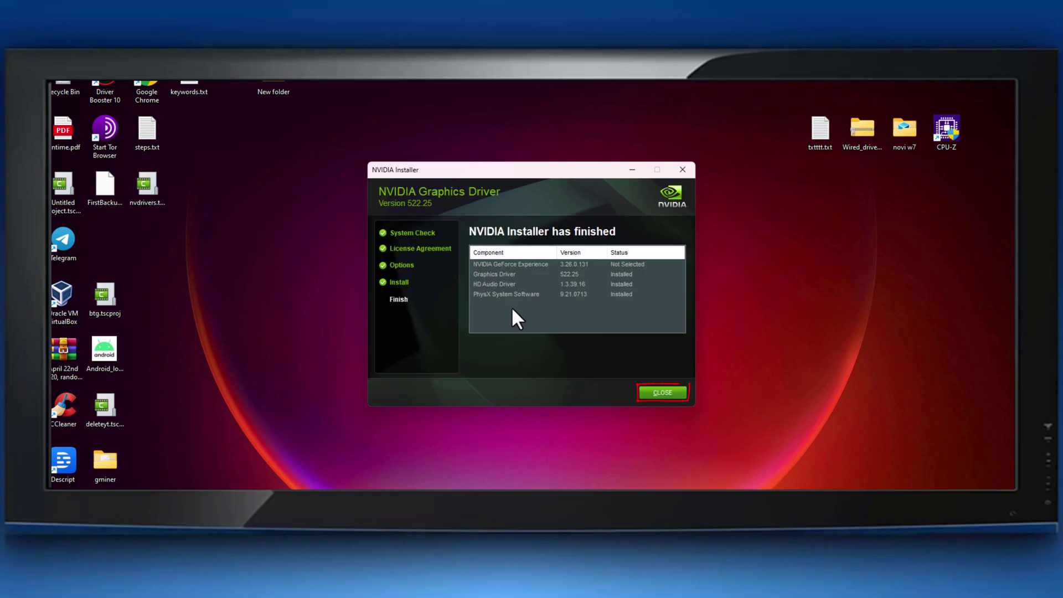
Close the NVIDIA Installer once the 522.25 installation has finished
left_click(672, 391)
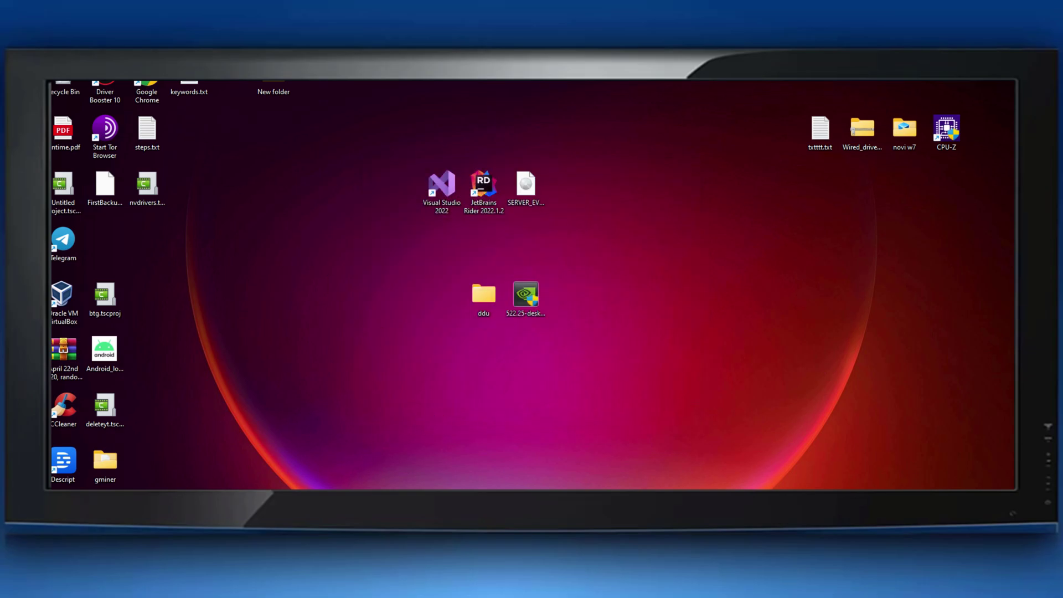
Enable the Ethernet adapter from Control Panel's Network Connections via Network and Sharing Center
key("super")
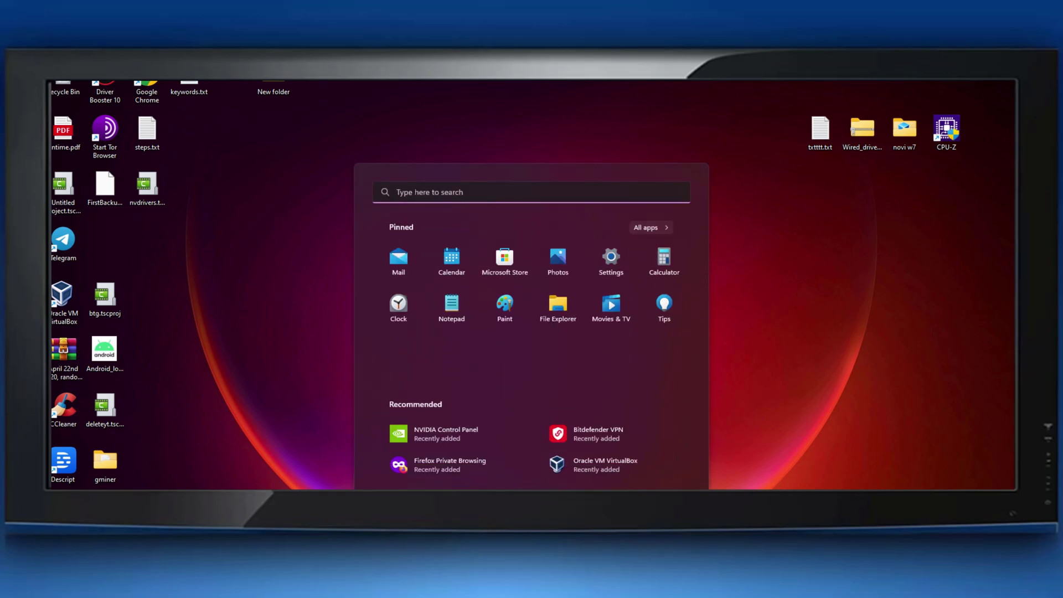
type("control")
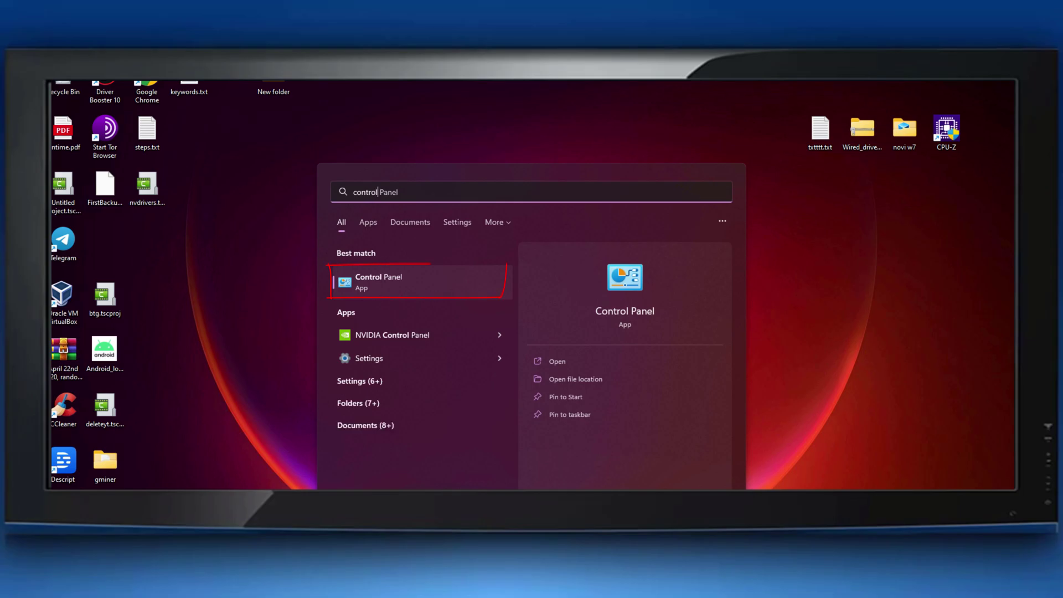
left_click(397, 289)
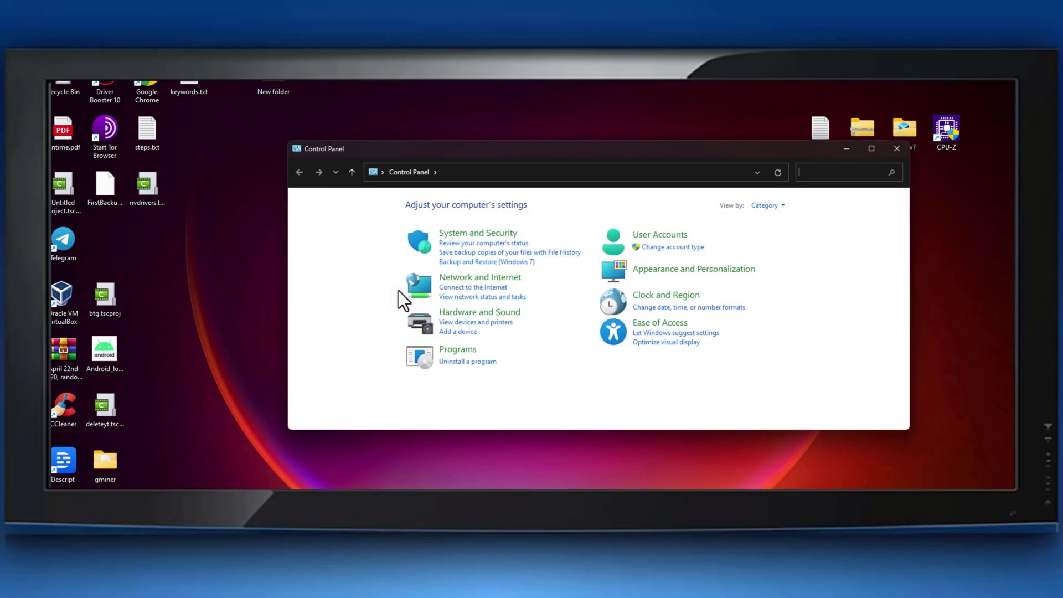
left_click(460, 279)
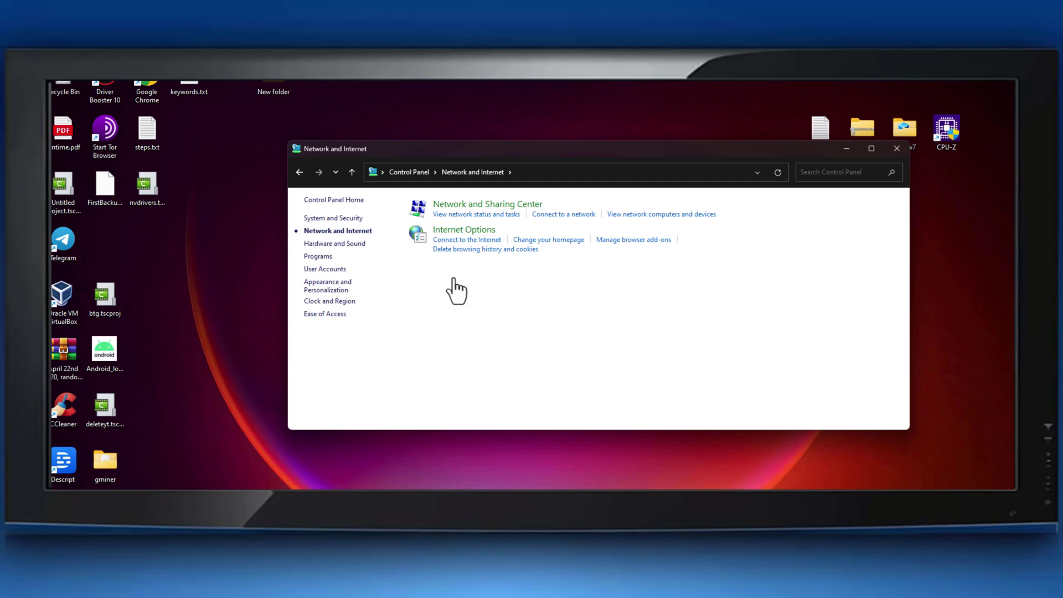
left_click(461, 206)
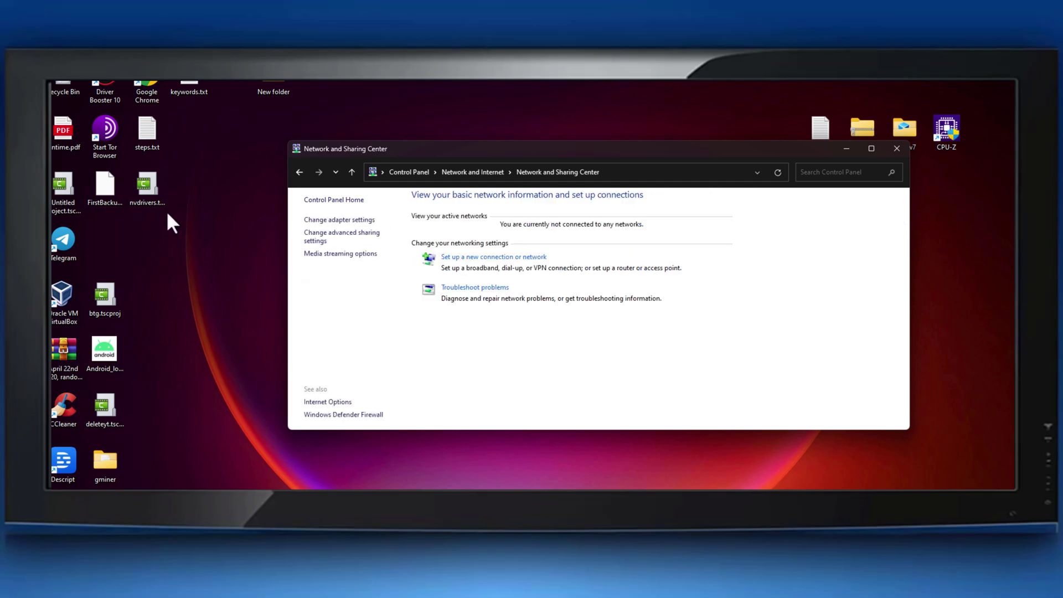
left_click(339, 221)
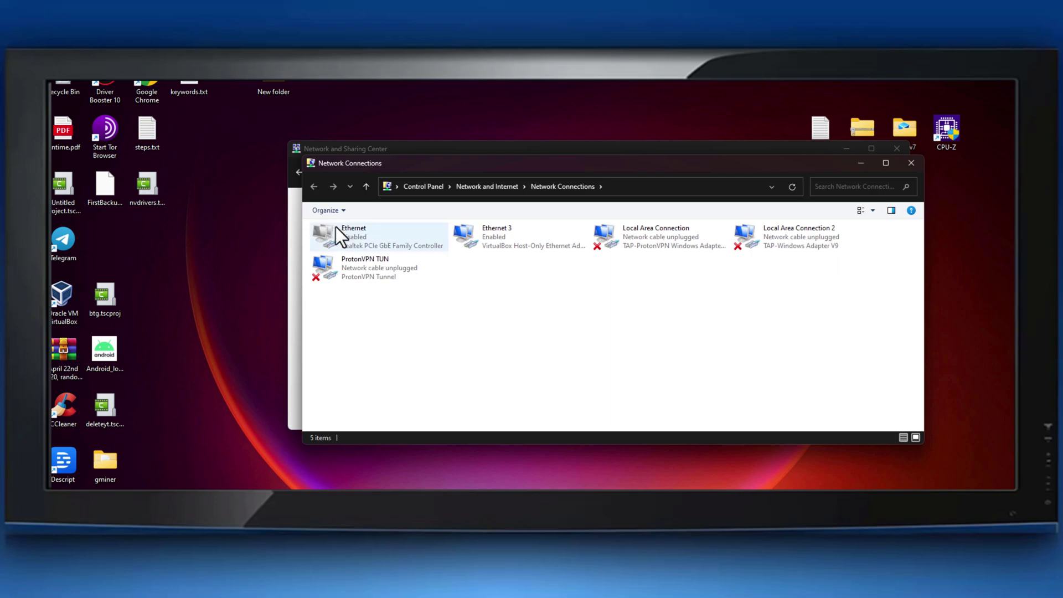
left_click(338, 235)
double_click(337, 234)
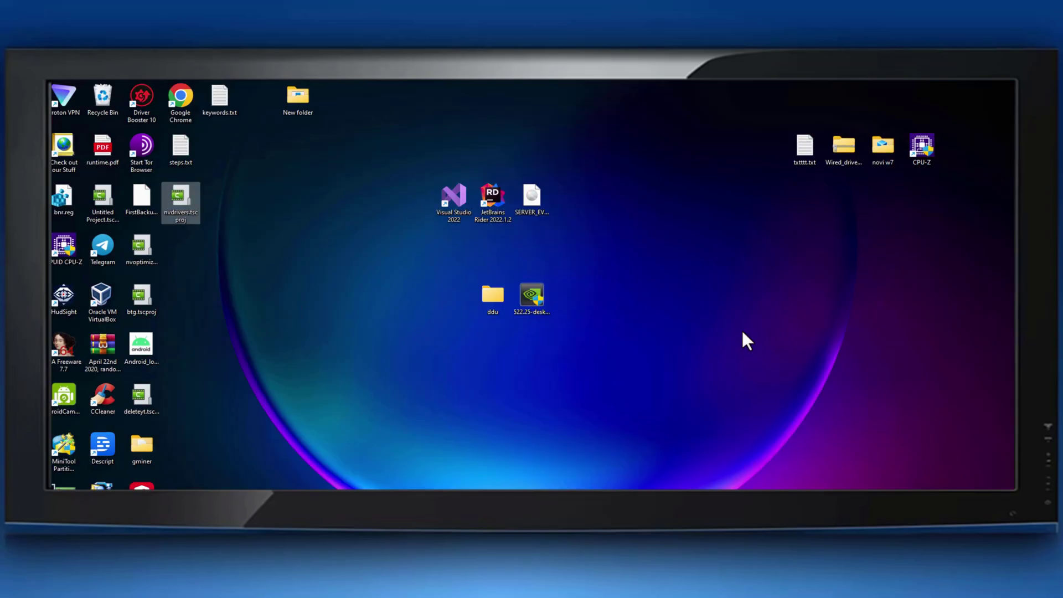
right_click(741, 327)
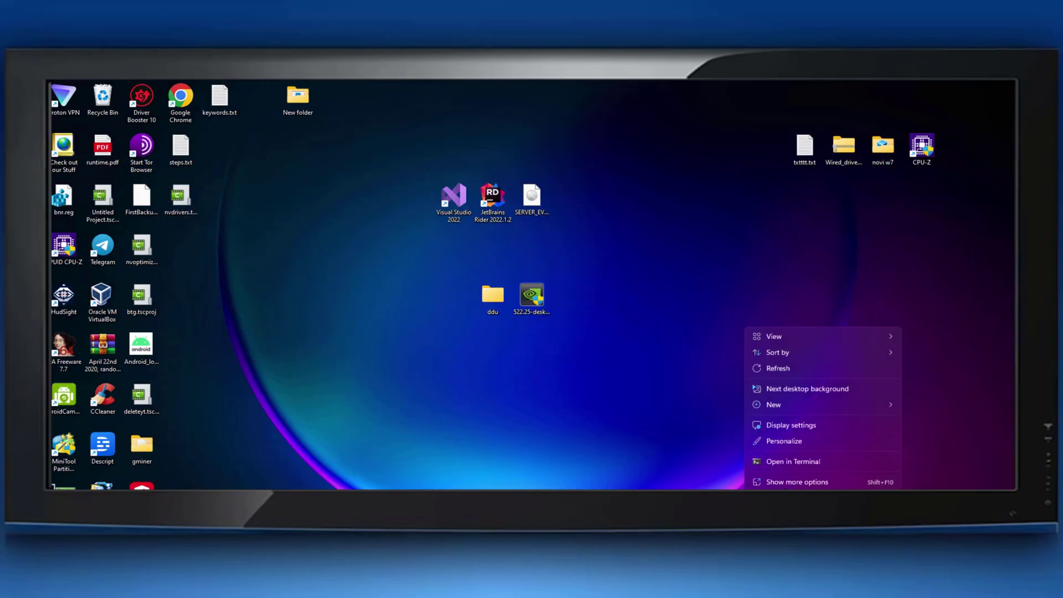
left_click(756, 480)
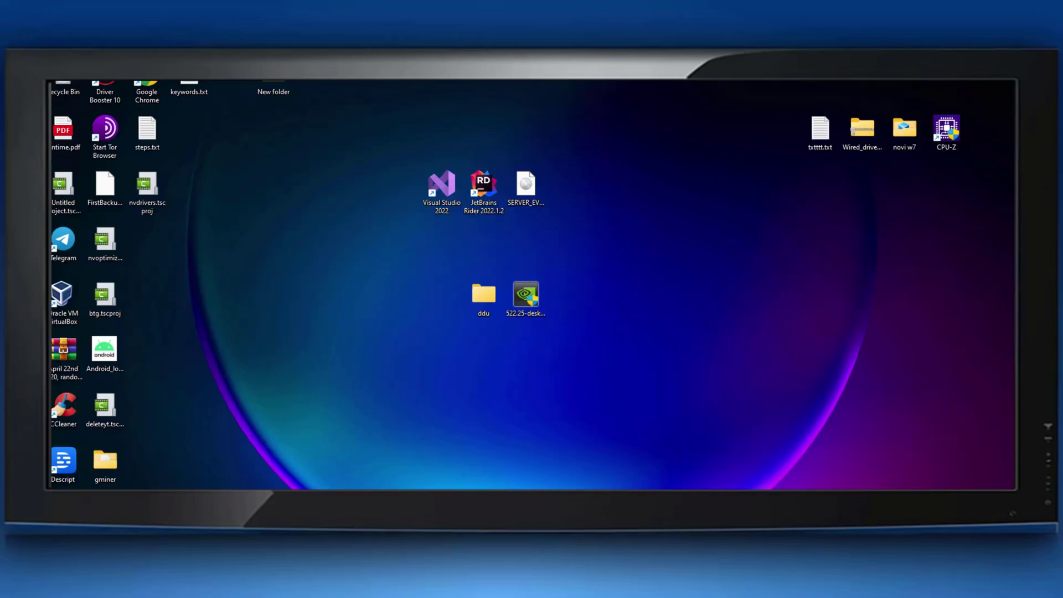
Check NVIDIA Control Panel's Microsoft Store page shows it installed, then close the Store
key("super")
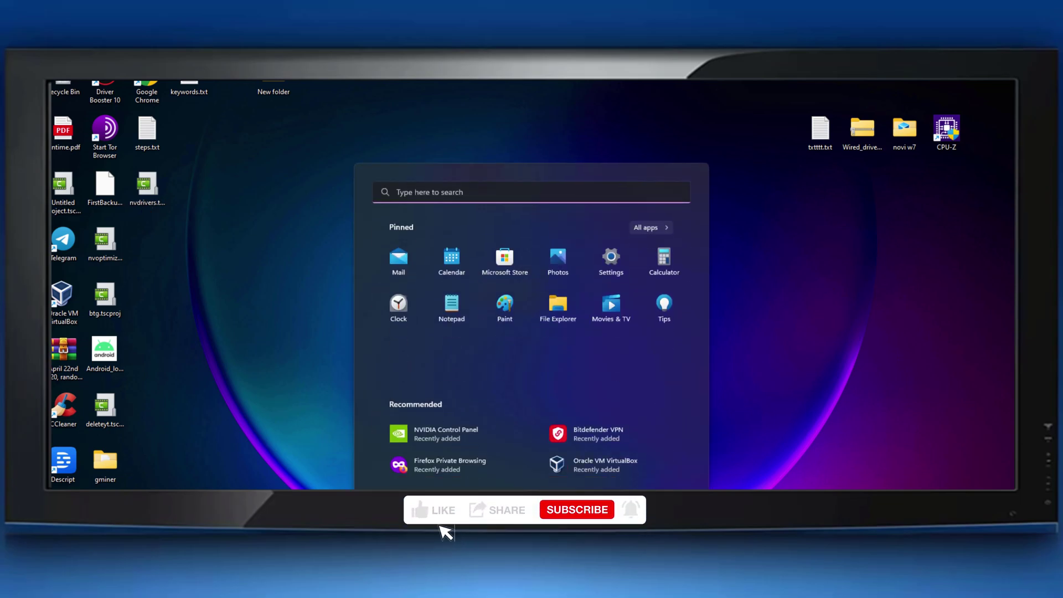
type("microsoft Store")
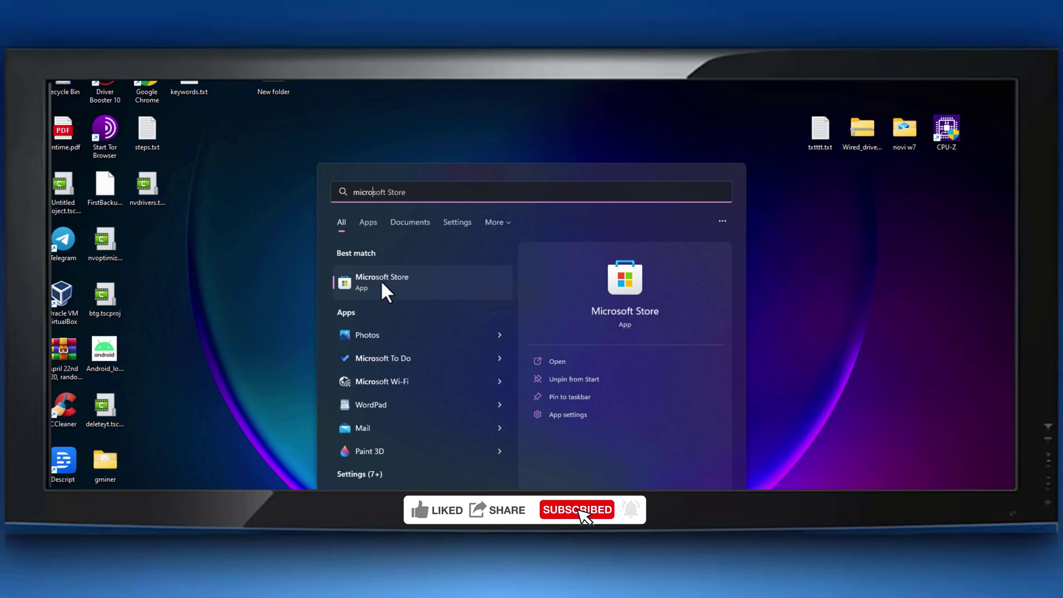
left_click(402, 285)
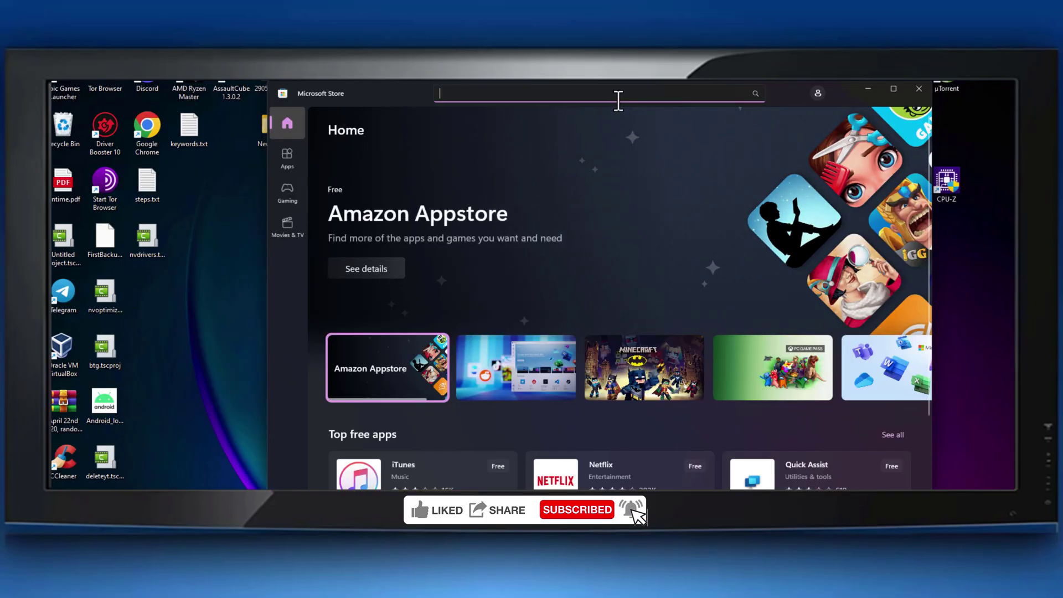
type("nv")
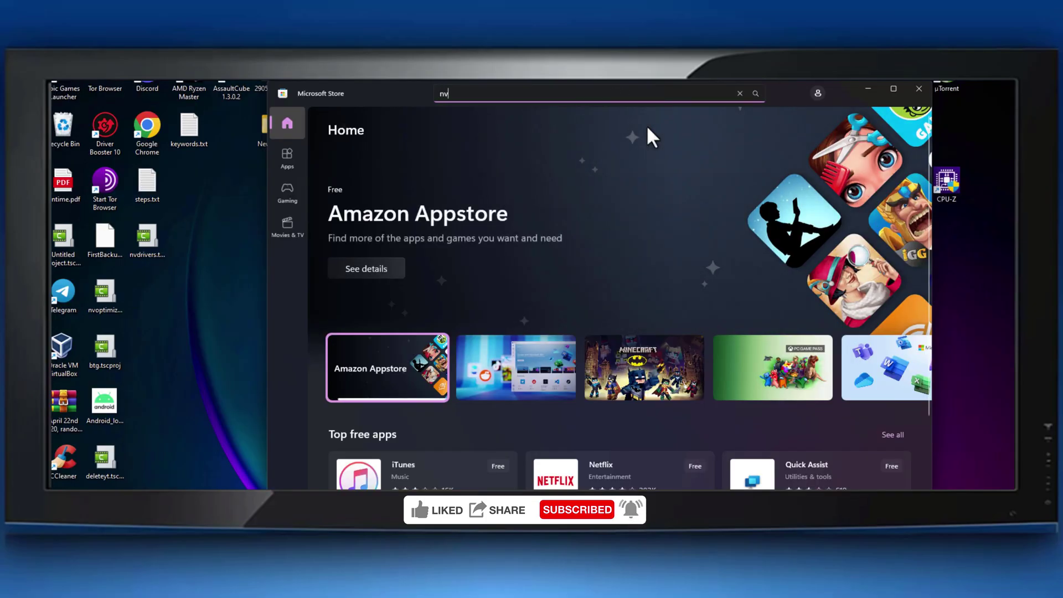
type("idia control")
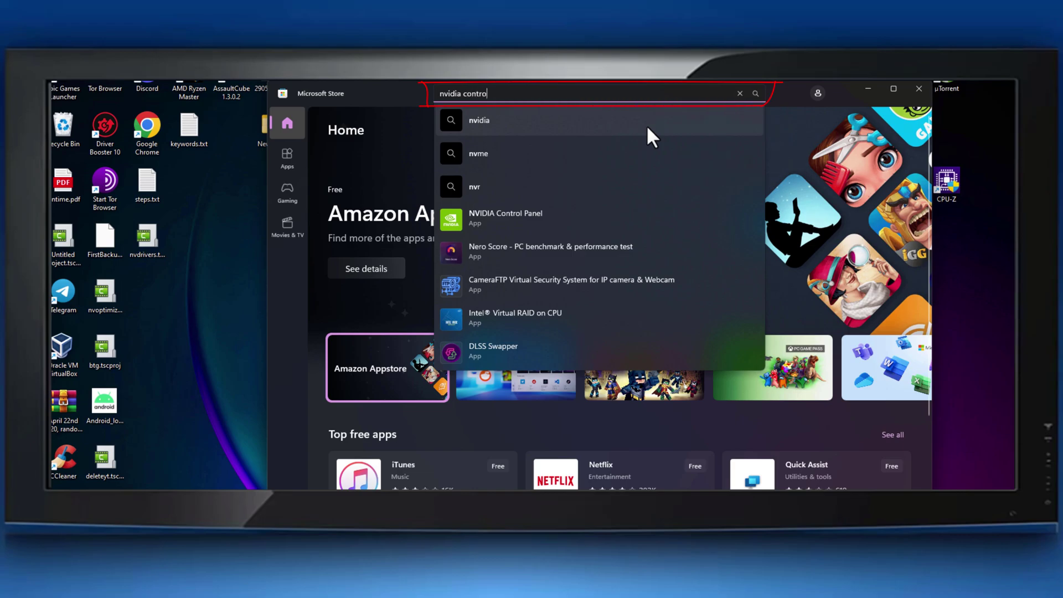
left_click(601, 162)
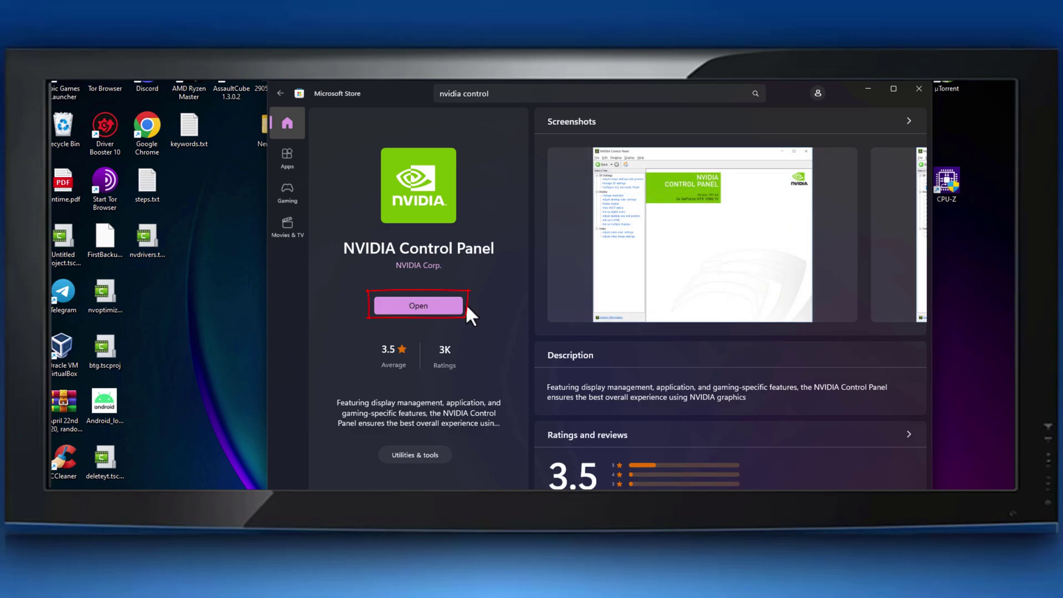
left_click(920, 86)
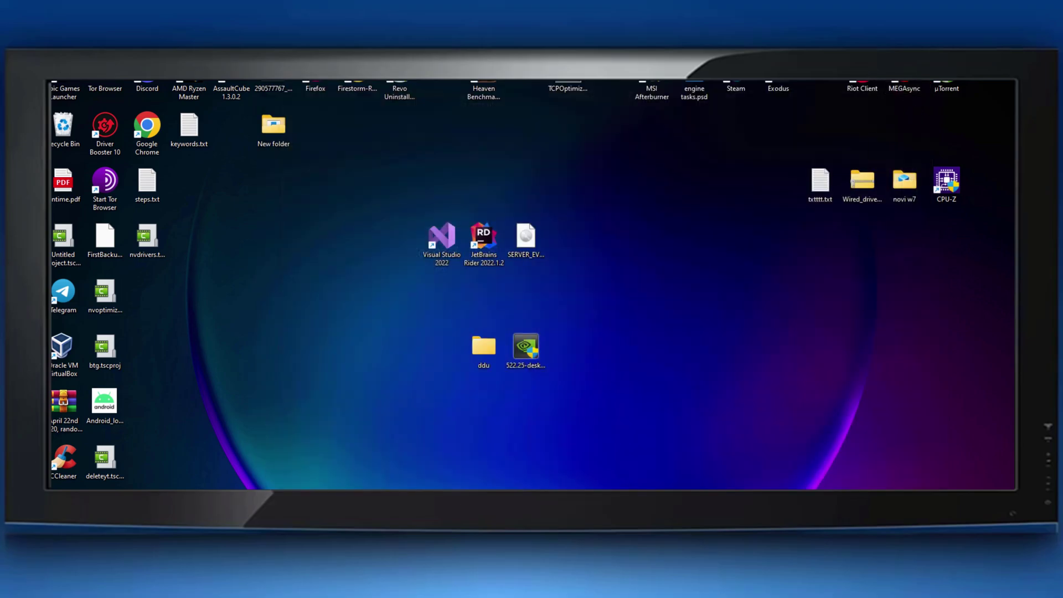